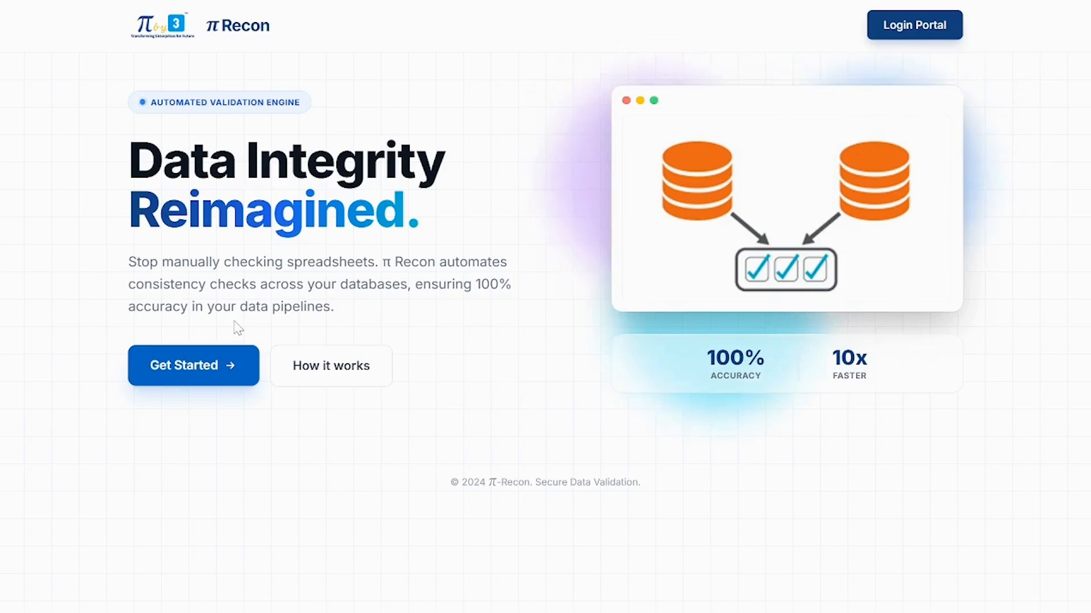
Step: Sign in to π Recon with the test account's username and password
{"action": "left_click", "coordinate": [207, 358]}
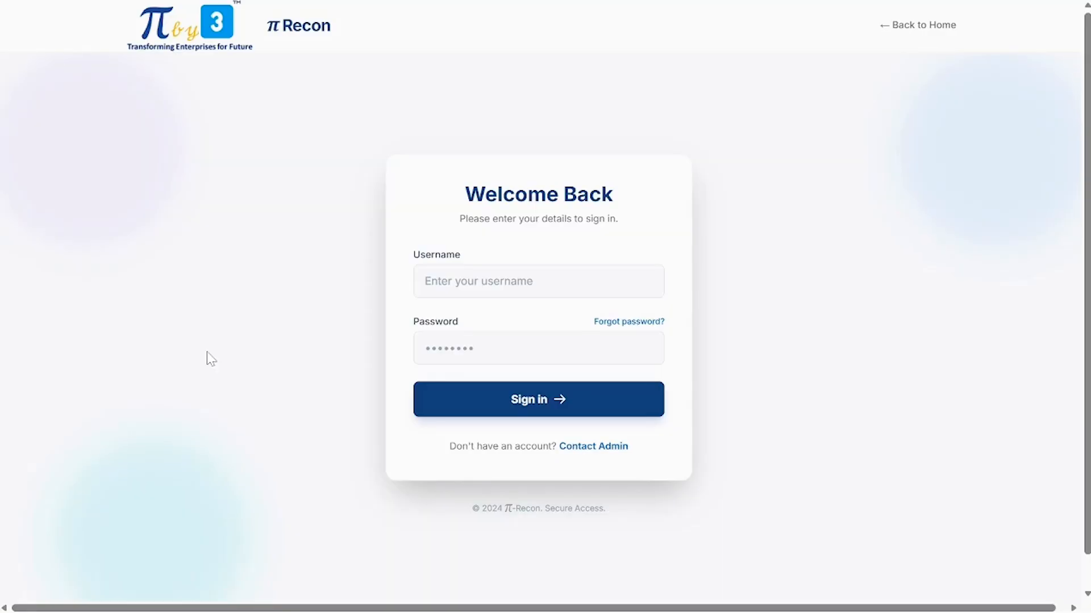
{"action": "left_click", "coordinate": [462, 283]}
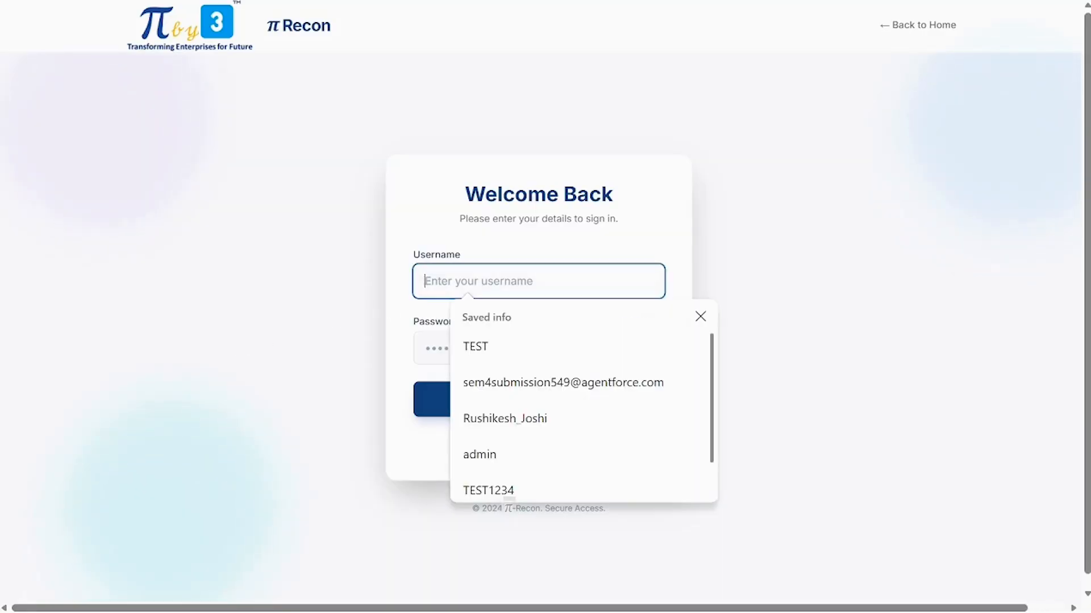
{"action": "type", "text": "TEST"}
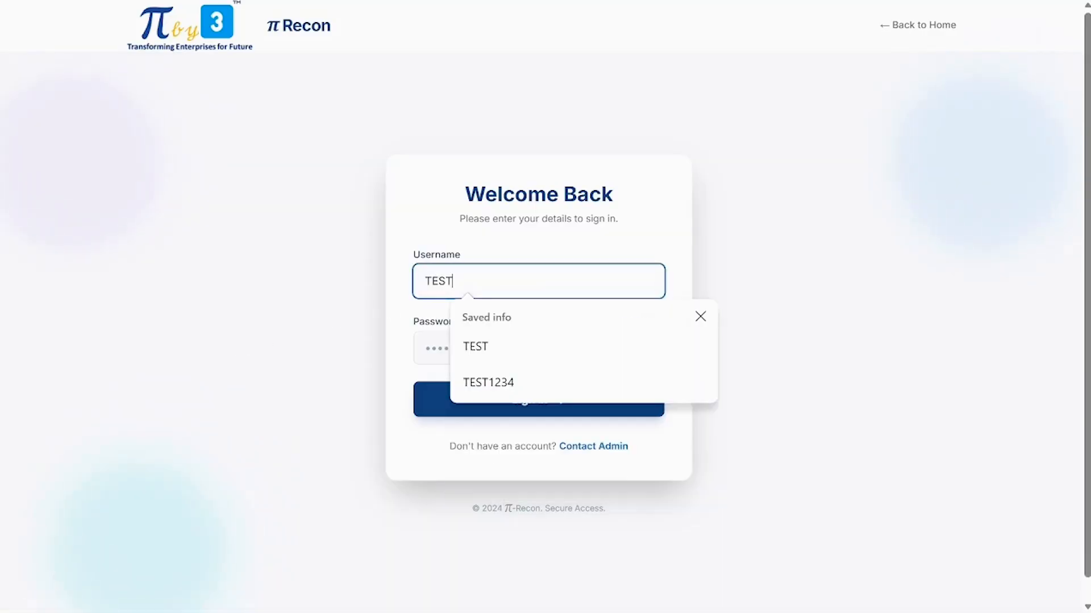
{"action": "key", "text": "Tab"}
{"action": "type", "text": "••"}
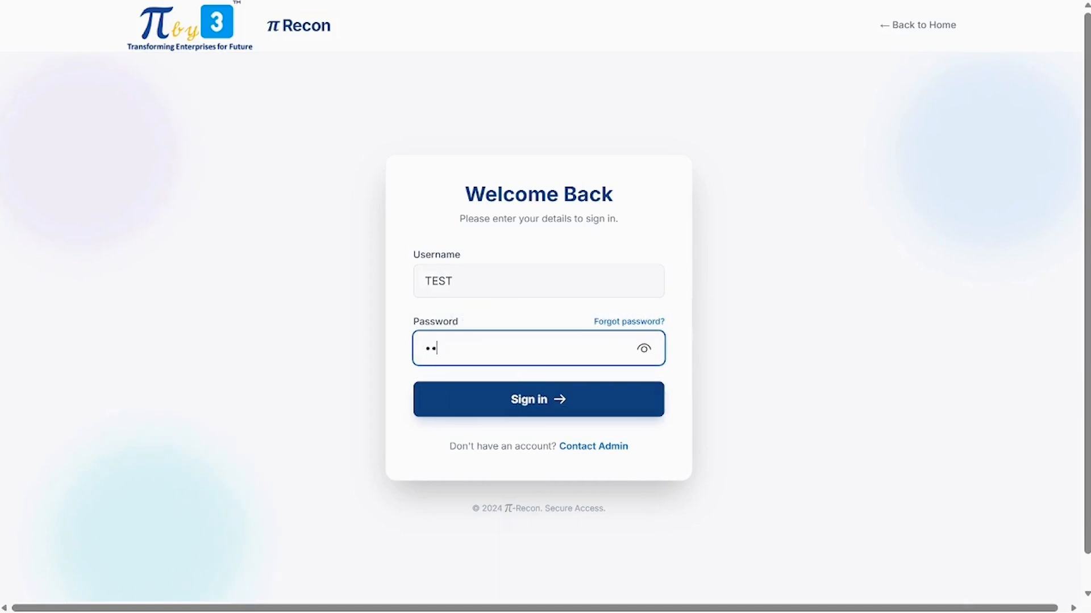
{"action": "type", "text": "••"}
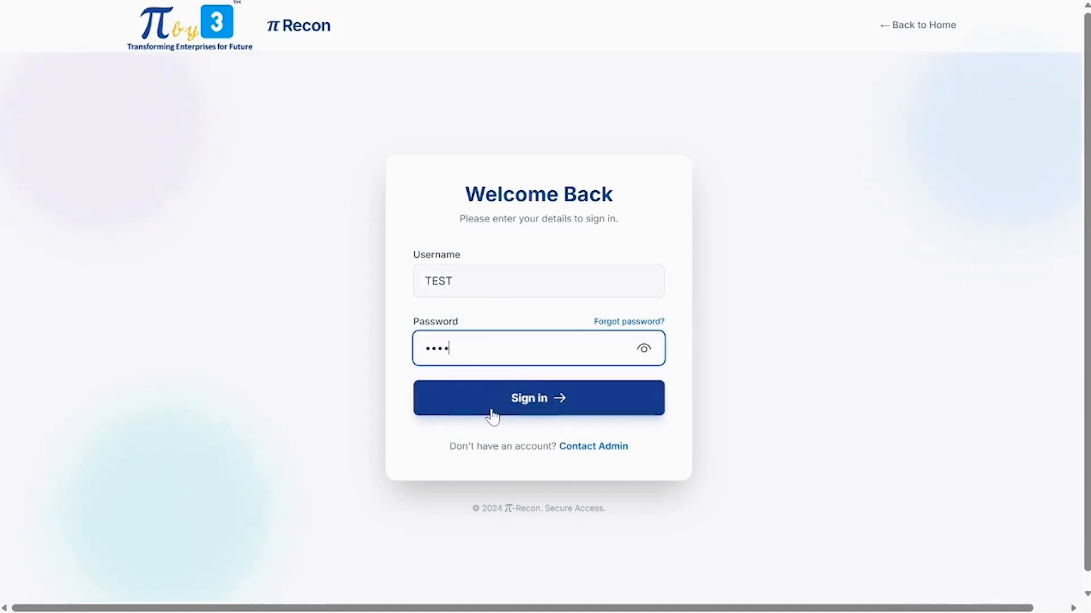
{"action": "left_click", "coordinate": [490, 413]}
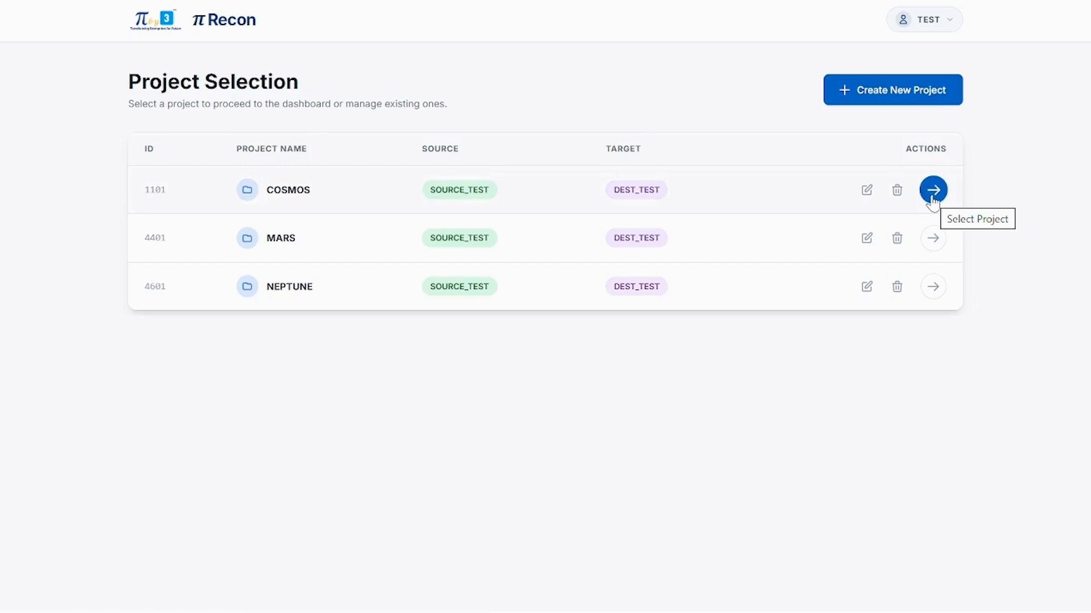
Step: Start a new project named SATURN with source SOURCE_TEST and target DEST_TEST
{"action": "left_click", "coordinate": [892, 101]}
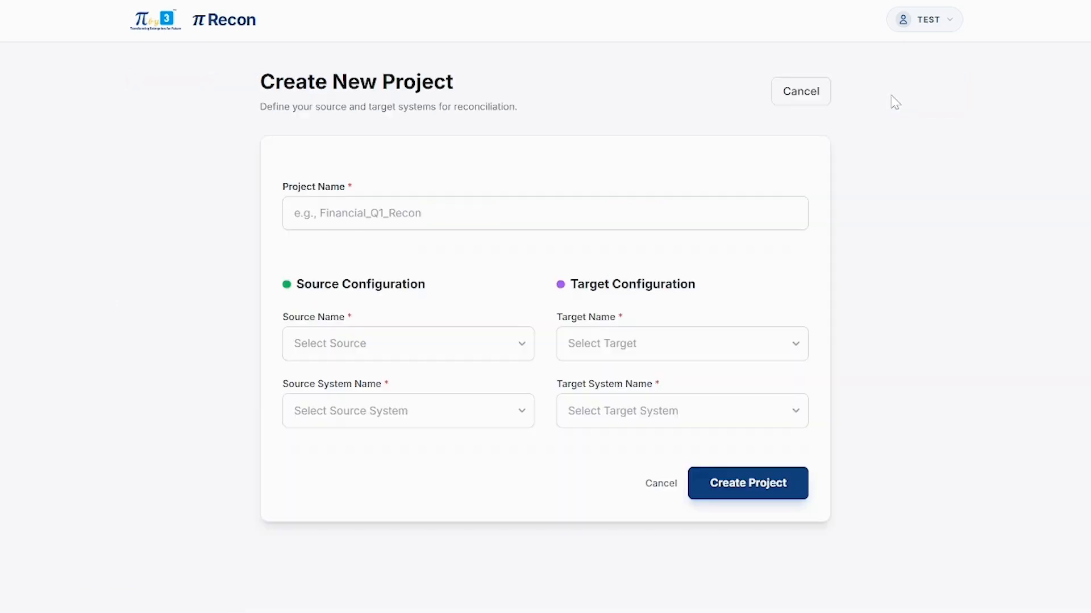
{"action": "left_click", "coordinate": [681, 216]}
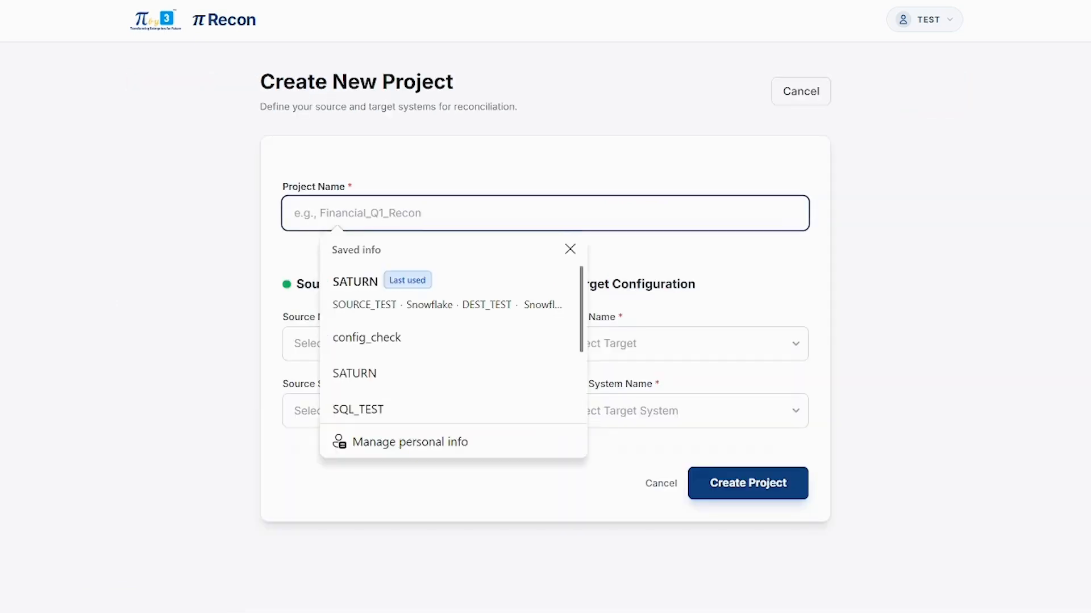
{"action": "type", "text": "SA"}
{"action": "key", "text": "Tab"}
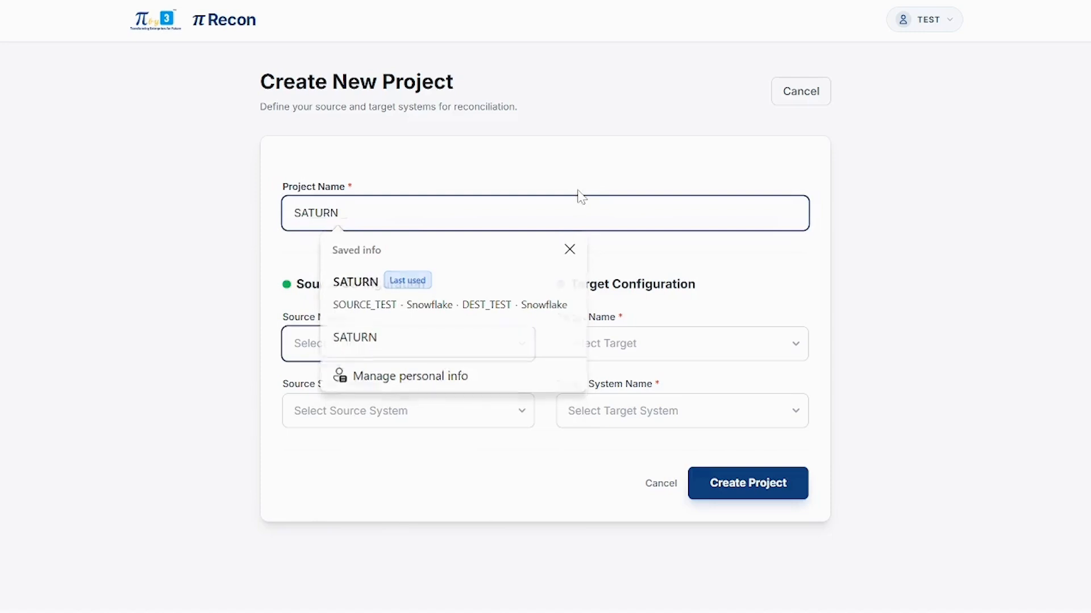
{"action": "left_click", "coordinate": [494, 348]}
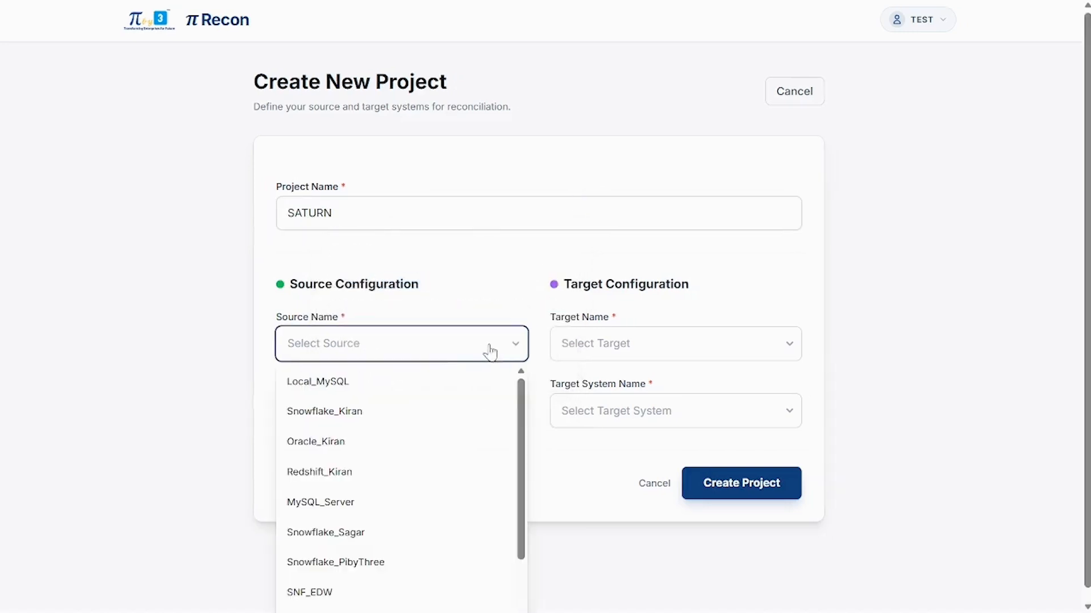
{"action": "scroll", "coordinate": [430, 481], "scroll_direction": "down", "scroll_amount": 3}
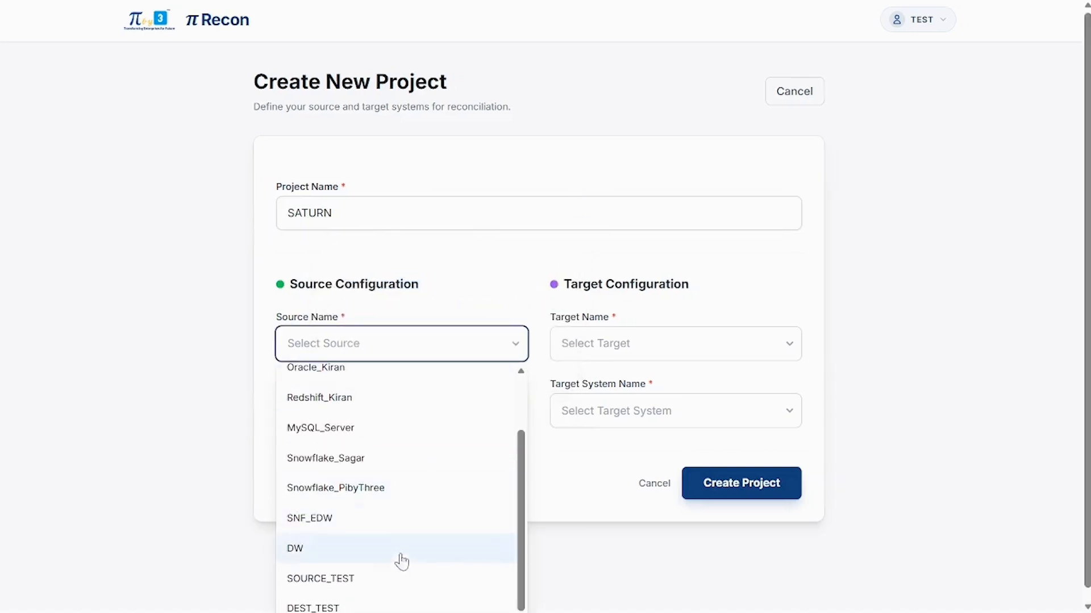
{"action": "left_click", "coordinate": [390, 586]}
{"action": "left_click", "coordinate": [615, 353]}
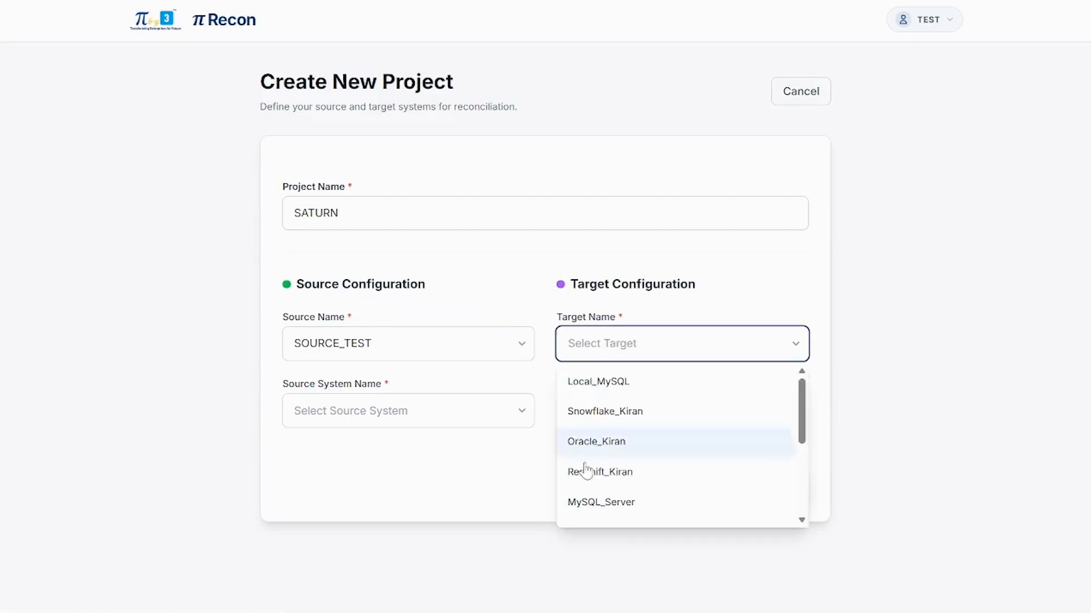
{"action": "scroll", "coordinate": [583, 472], "scroll_direction": "down", "scroll_amount": 3}
{"action": "left_click", "coordinate": [571, 505]}
Step: Set both the source and target systems to Snowflake and create the project
{"action": "left_click_drag", "start_coordinate": [548, 497], "coordinate": [473, 428]}
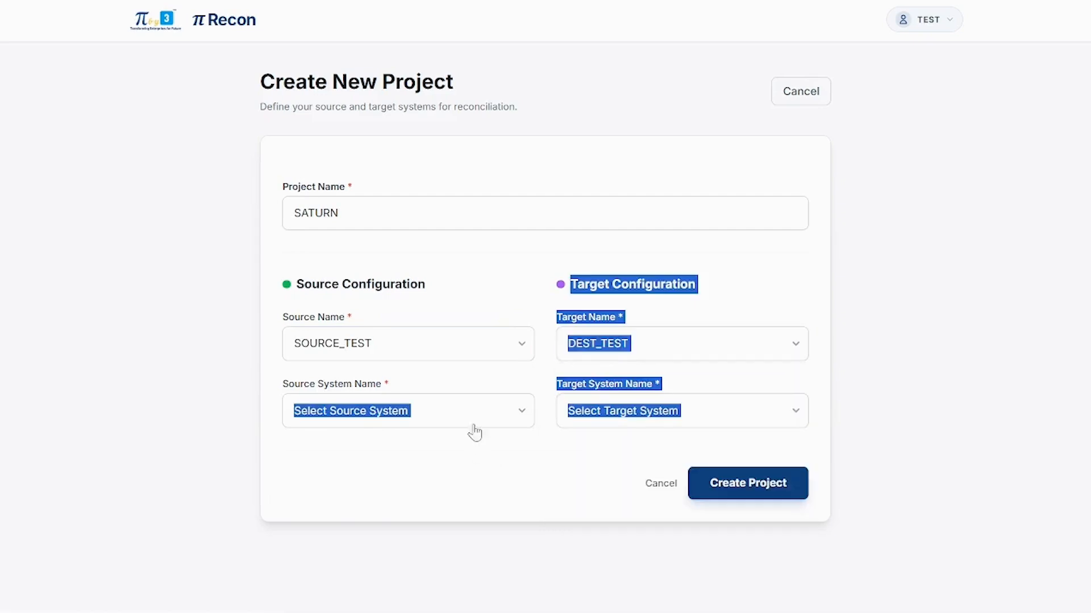
{"action": "left_click", "coordinate": [474, 426]}
{"action": "left_click", "coordinate": [467, 486]}
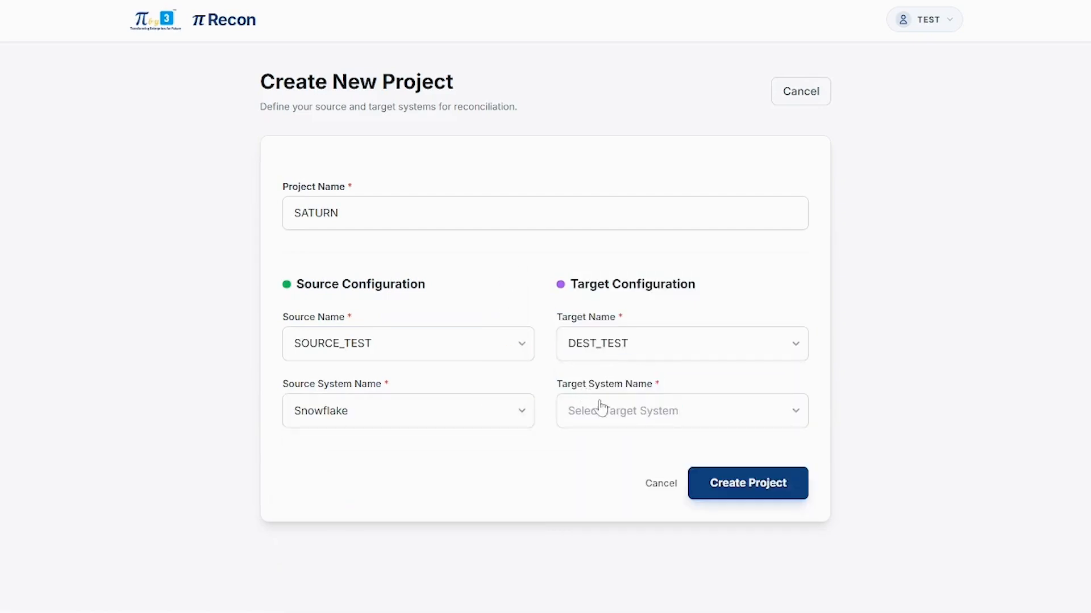
{"action": "left_click", "coordinate": [599, 409]}
{"action": "left_click", "coordinate": [588, 479]}
{"action": "left_click", "coordinate": [726, 494]}
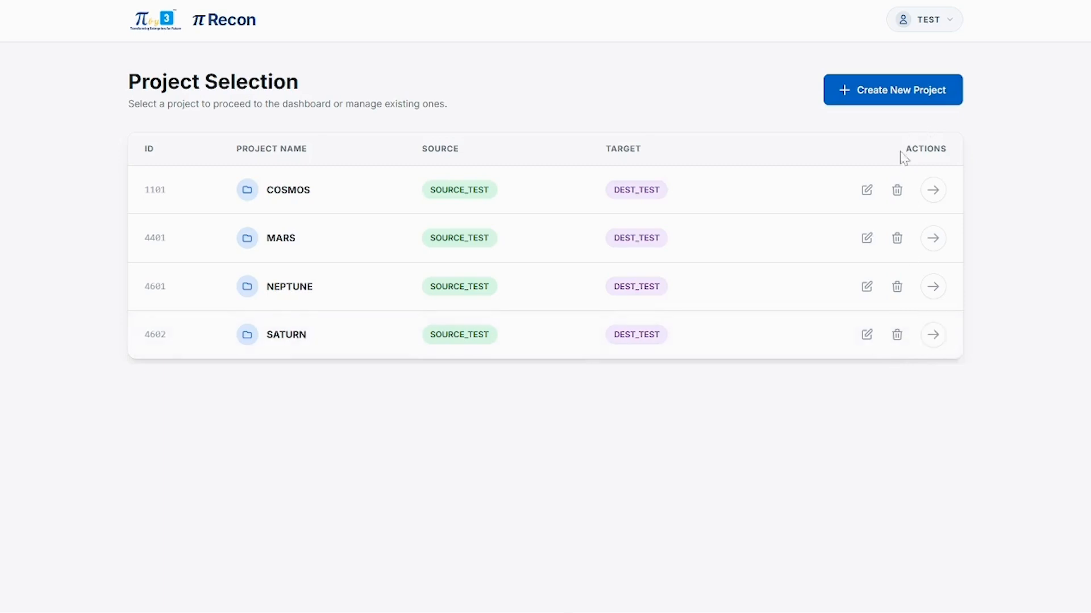
Step: Open the SATURN project, check the account menu, then go to Get Metadata
{"action": "left_click", "coordinate": [932, 341]}
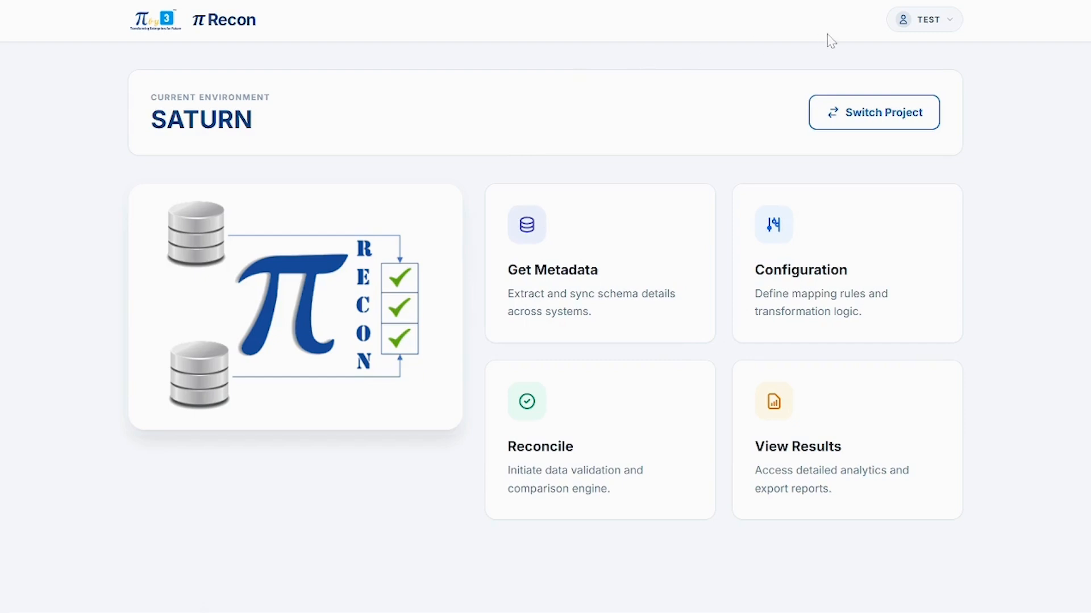
{"action": "left_click", "coordinate": [936, 27]}
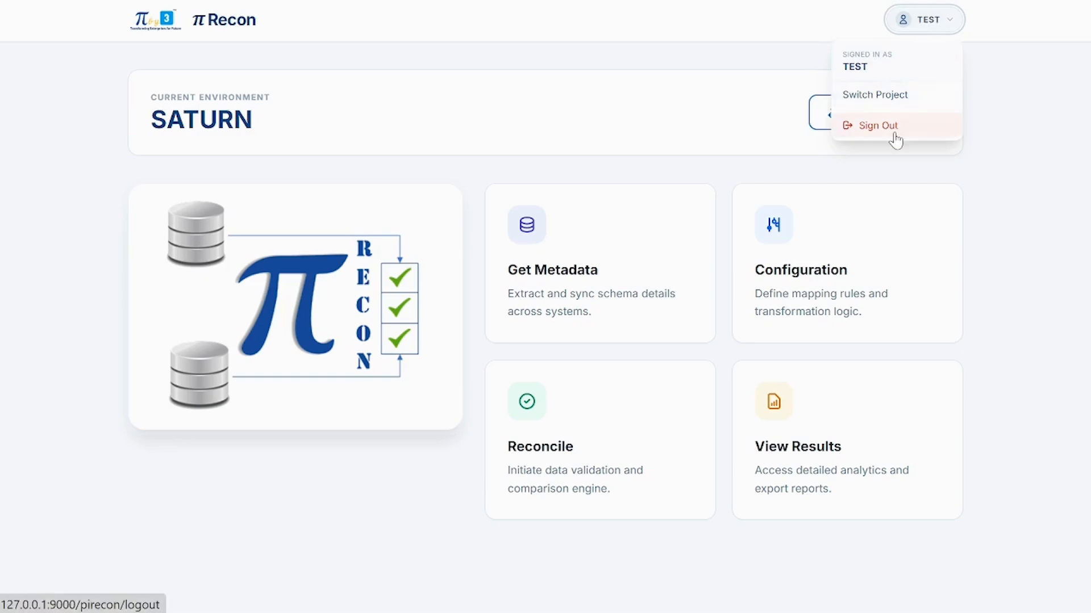
{"action": "left_click", "coordinate": [969, 171]}
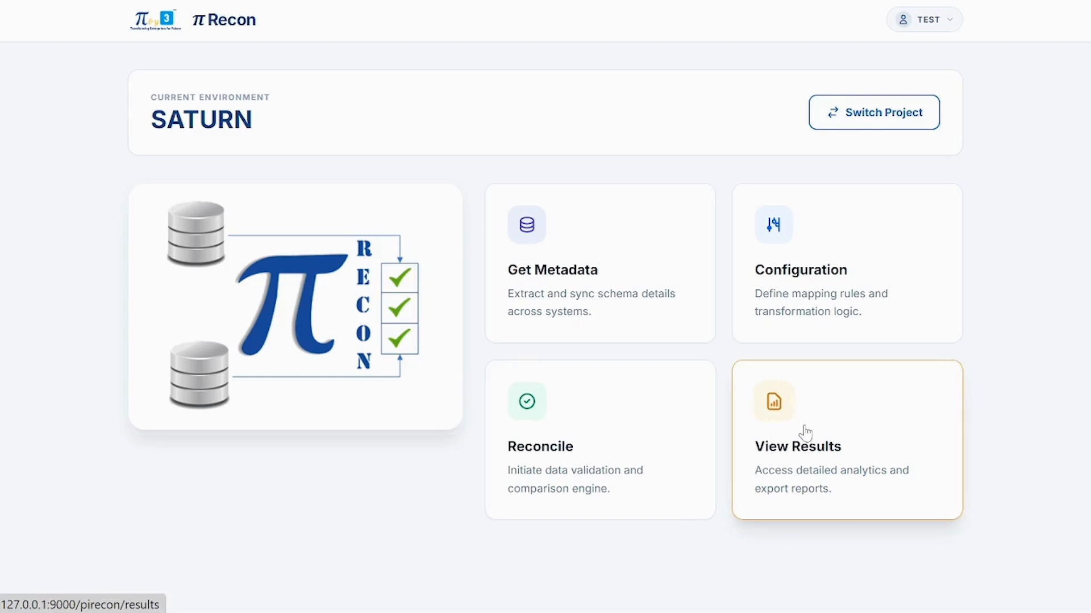
{"action": "left_click", "coordinate": [614, 286]}
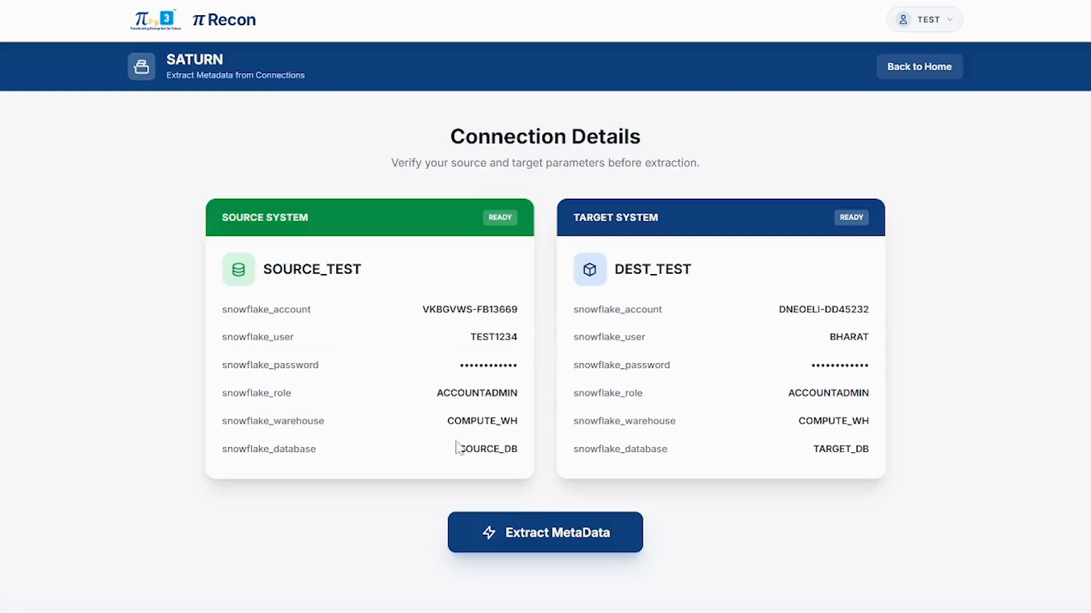
Step: Extract metadata from SOURCE_TEST and DEST_TEST and acknowledge the success message
{"action": "left_click", "coordinate": [537, 531]}
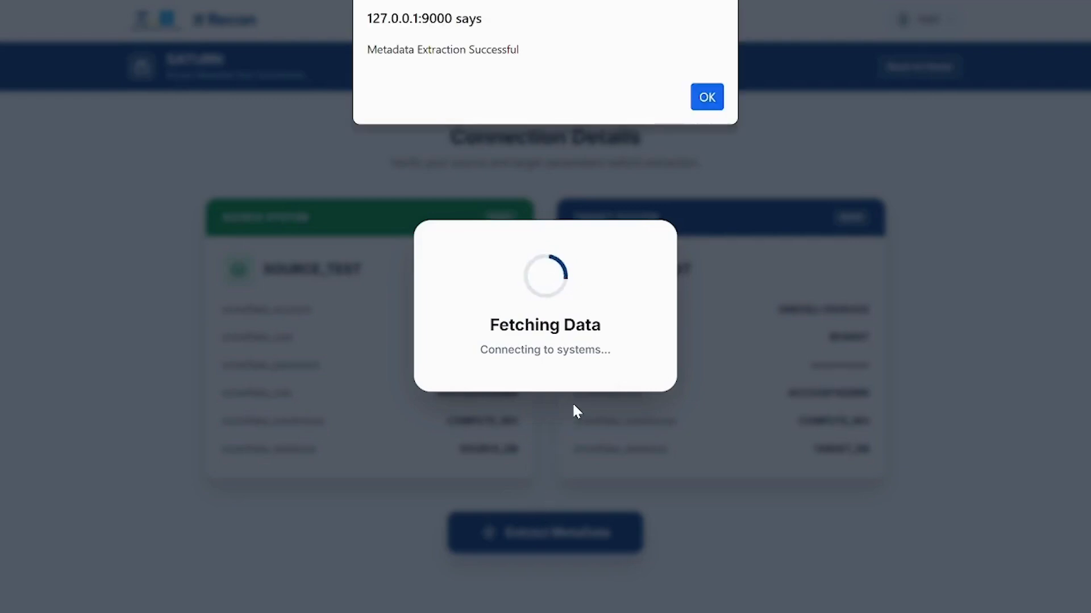
{"action": "left_click", "coordinate": [705, 97]}
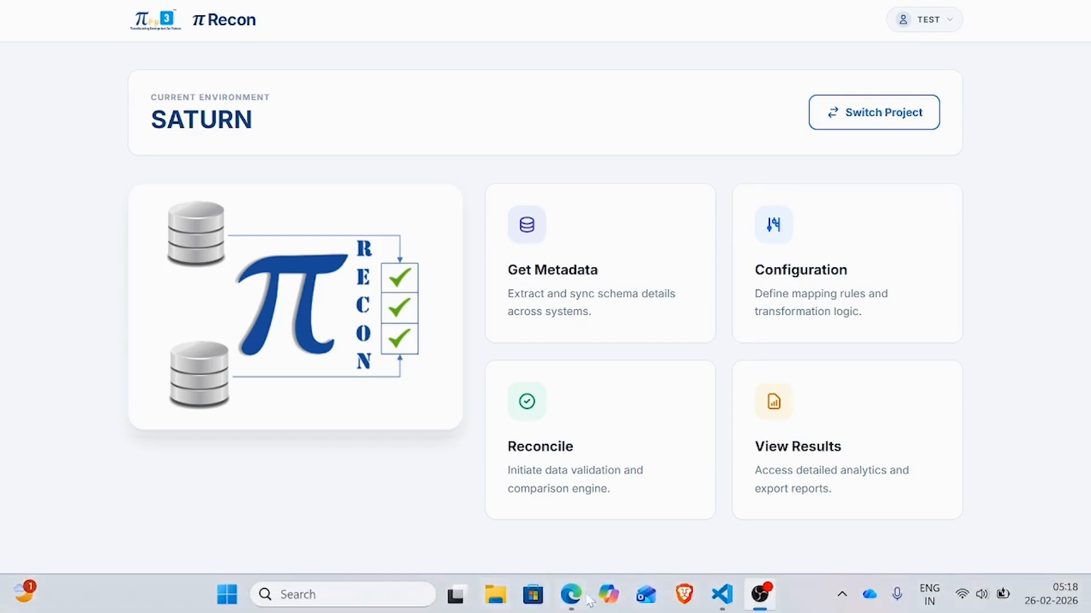
Step: Open the database and table selection step and browse SOURCE_DB's SOURCE_SCHEMA tables
{"action": "left_click", "coordinate": [794, 293]}
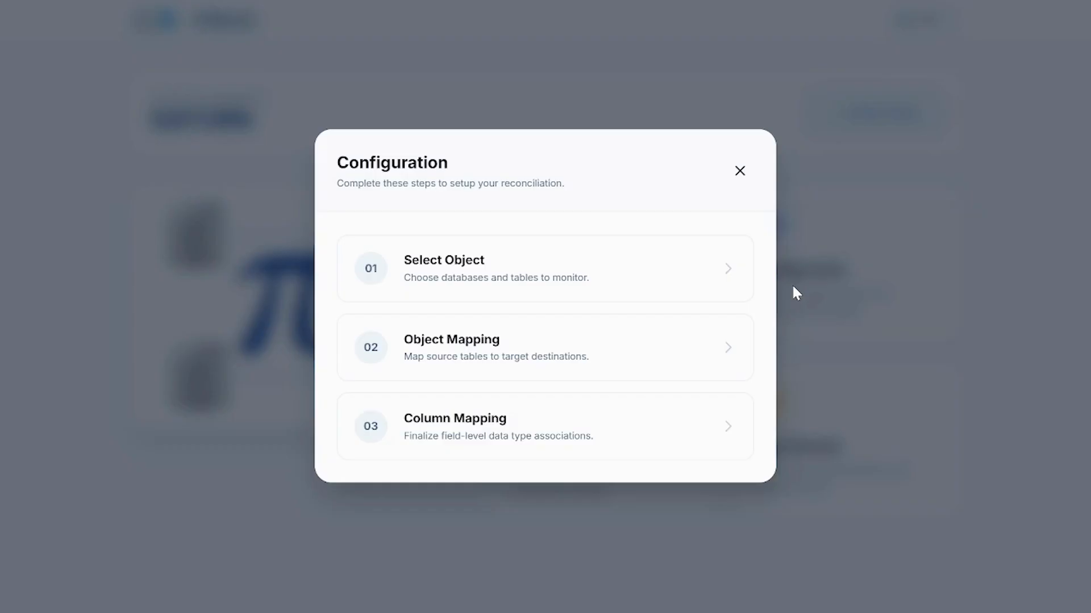
{"action": "left_click", "coordinate": [580, 278]}
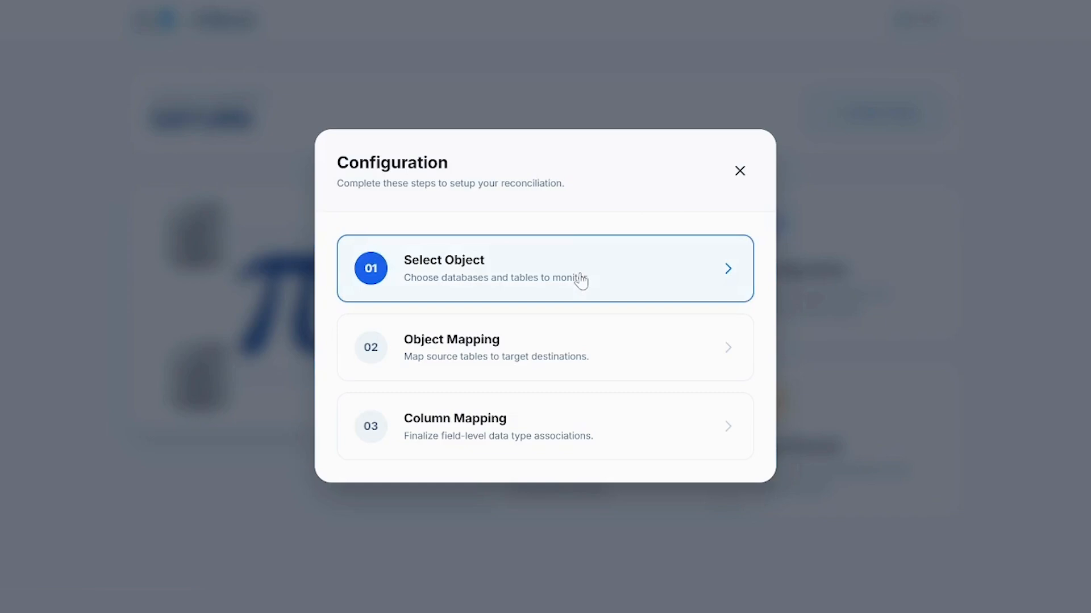
{"action": "scroll", "coordinate": [548, 309], "scroll_direction": "down", "scroll_amount": 1}
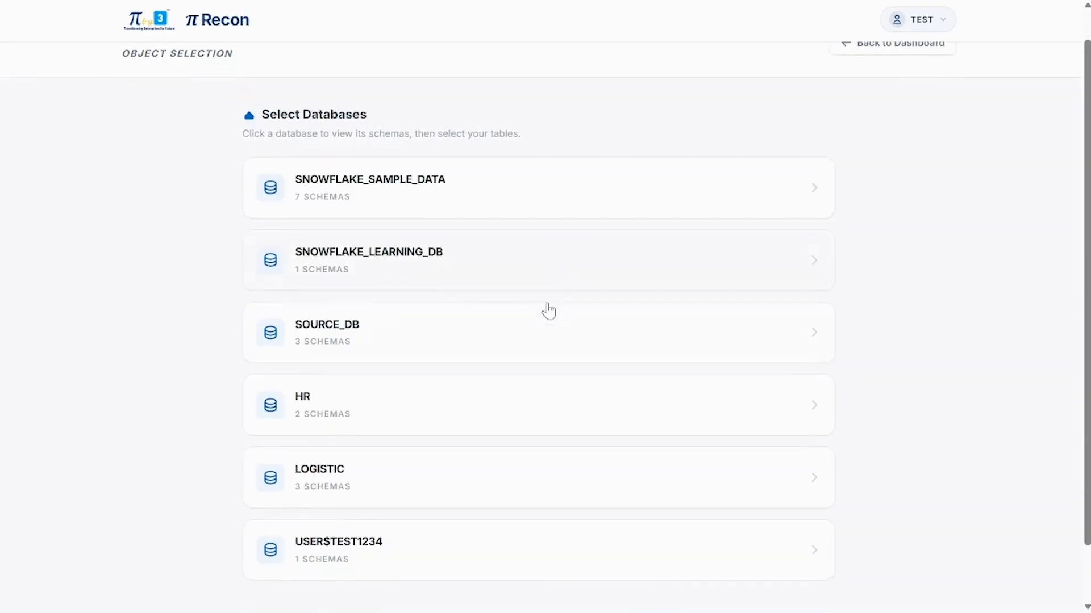
{"action": "scroll", "coordinate": [548, 310], "scroll_direction": "down", "scroll_amount": 2}
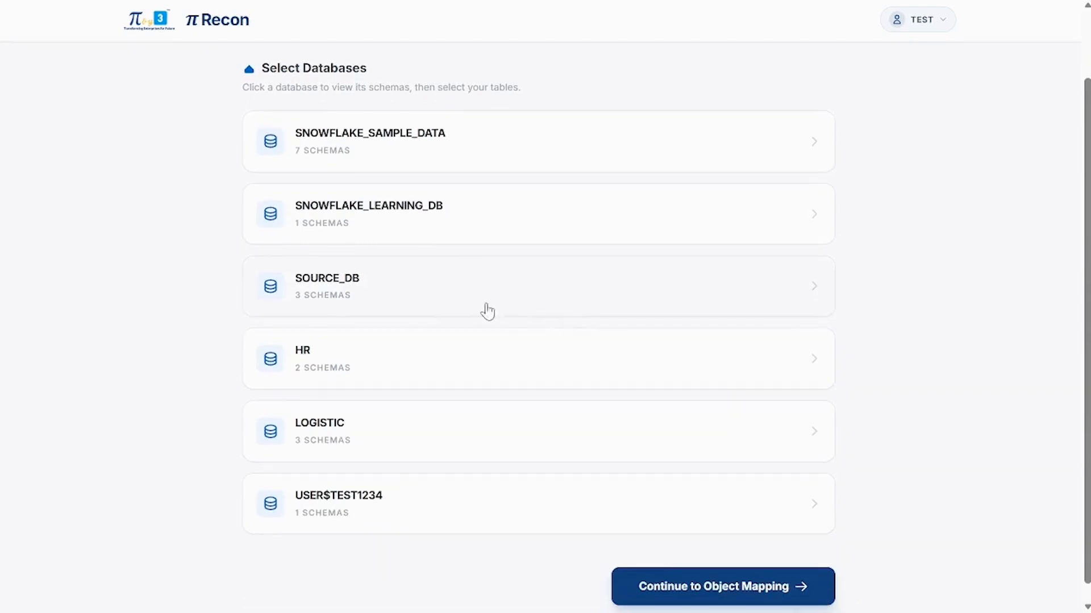
{"action": "left_click", "coordinate": [438, 278]}
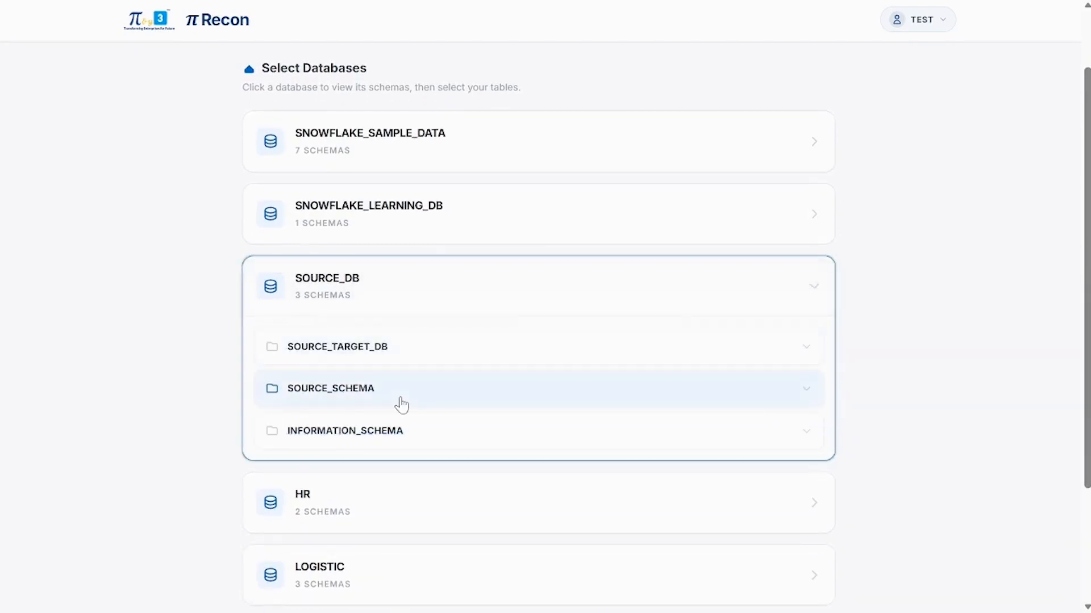
{"action": "left_click", "coordinate": [401, 392]}
{"action": "scroll", "coordinate": [403, 404], "scroll_direction": "down", "scroll_amount": 1}
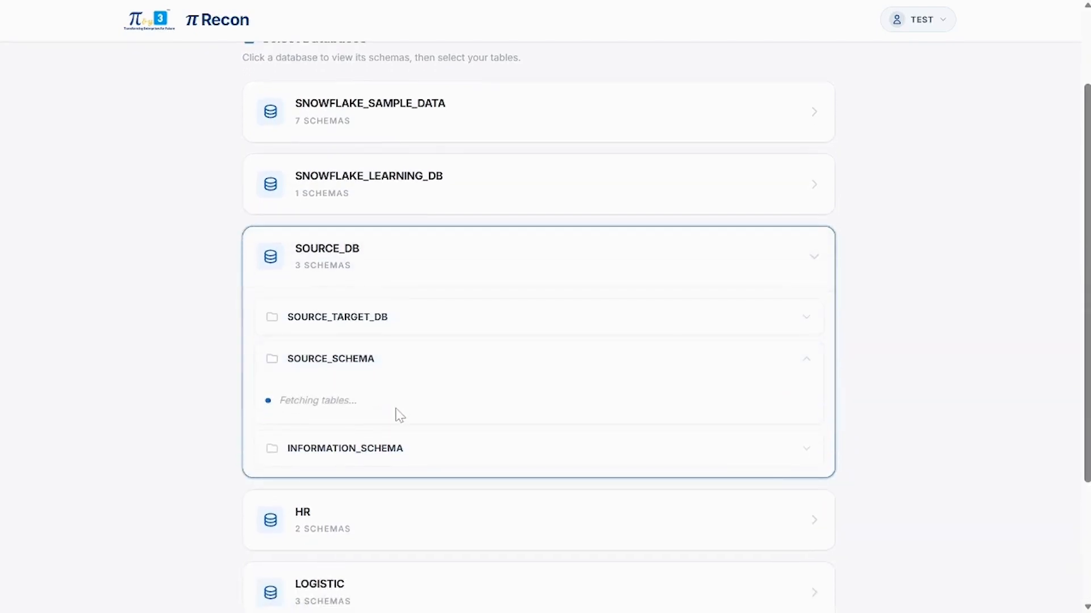
{"action": "scroll", "coordinate": [400, 417], "scroll_direction": "down", "scroll_amount": 1}
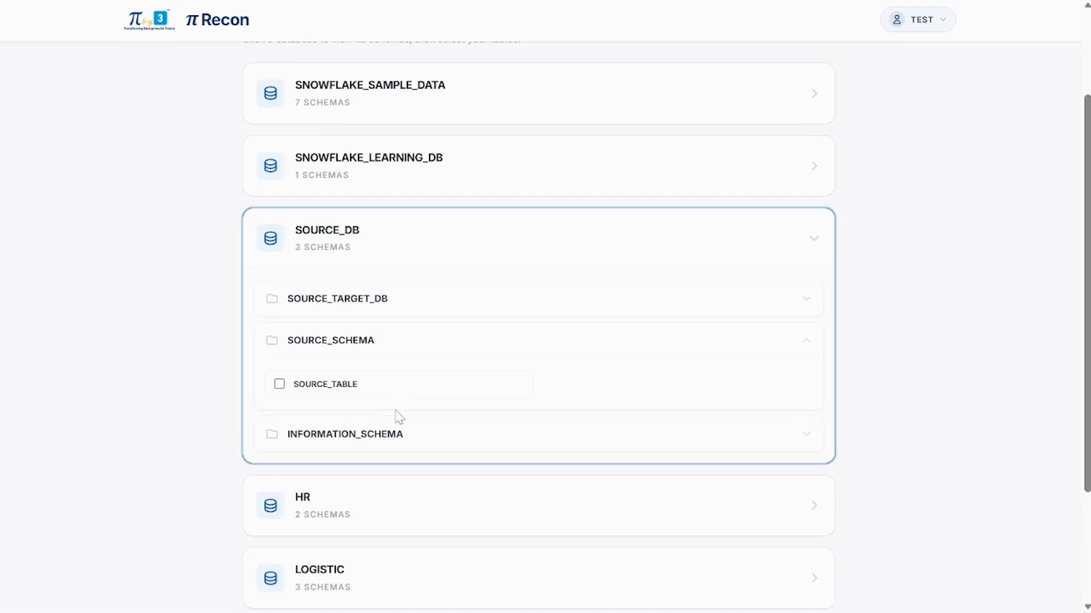
{"action": "scroll", "coordinate": [400, 417], "scroll_direction": "down", "scroll_amount": 1}
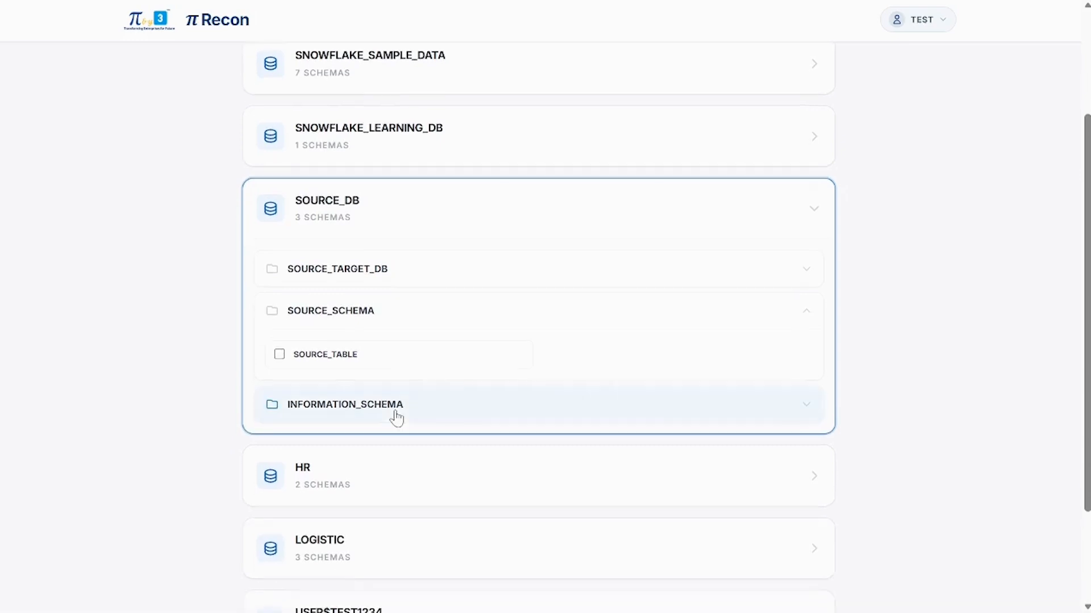
Step: Use SOURCE2 and SOURCE_SUPERSTORE from SOURCE_TARGET_DB and continue to object mapping
{"action": "left_click", "coordinate": [428, 272]}
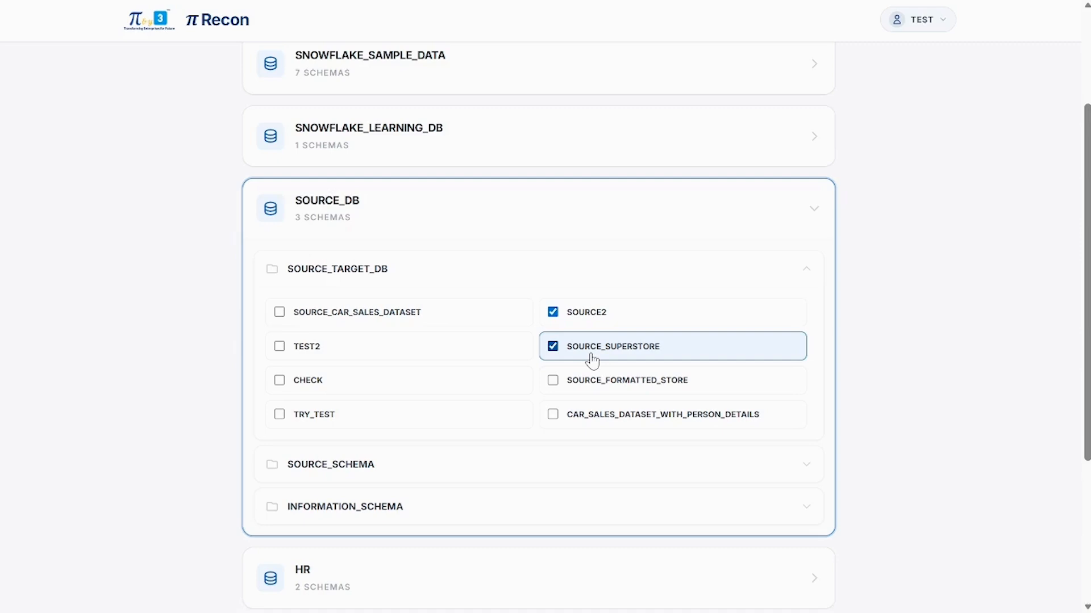
{"action": "scroll", "coordinate": [1000, 343], "scroll_direction": "down", "scroll_amount": 2}
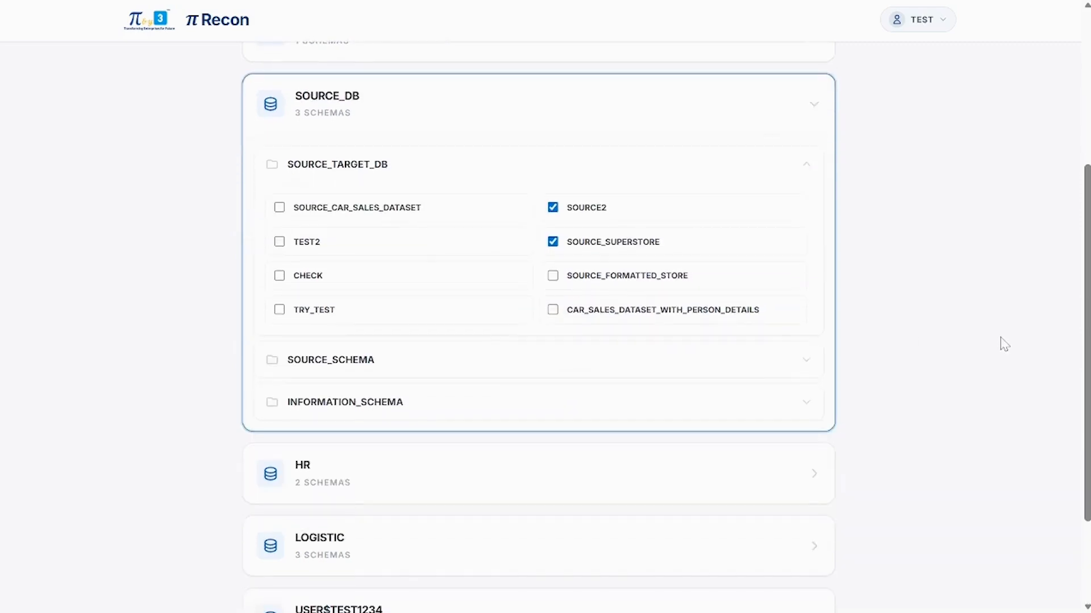
{"action": "scroll", "coordinate": [1003, 344], "scroll_direction": "down", "scroll_amount": 2}
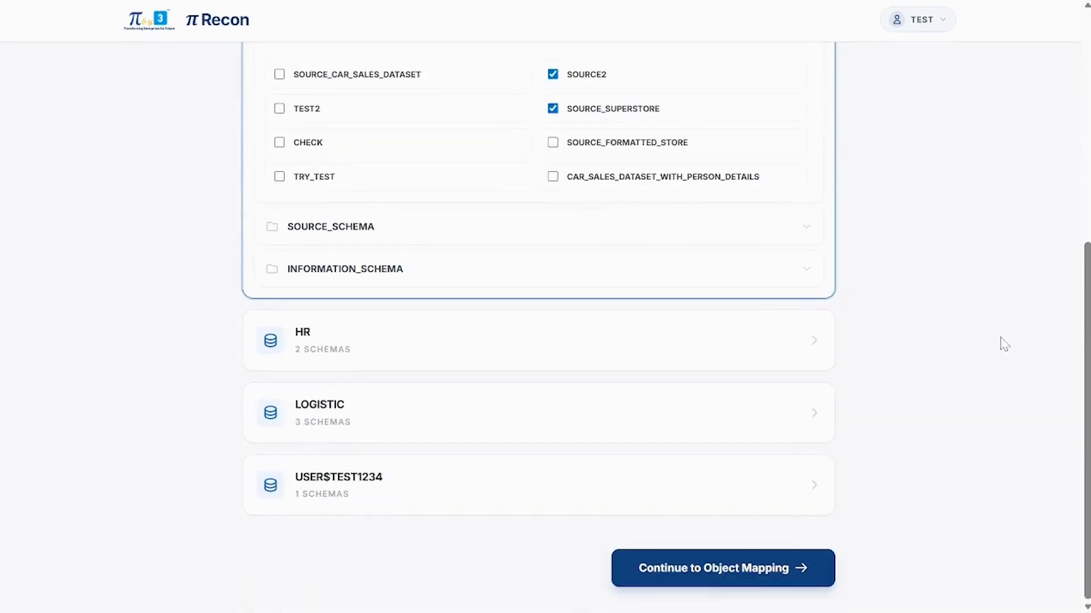
{"action": "left_click", "coordinate": [754, 568]}
{"action": "scroll", "coordinate": [857, 445], "scroll_direction": "up", "scroll_amount": 5}
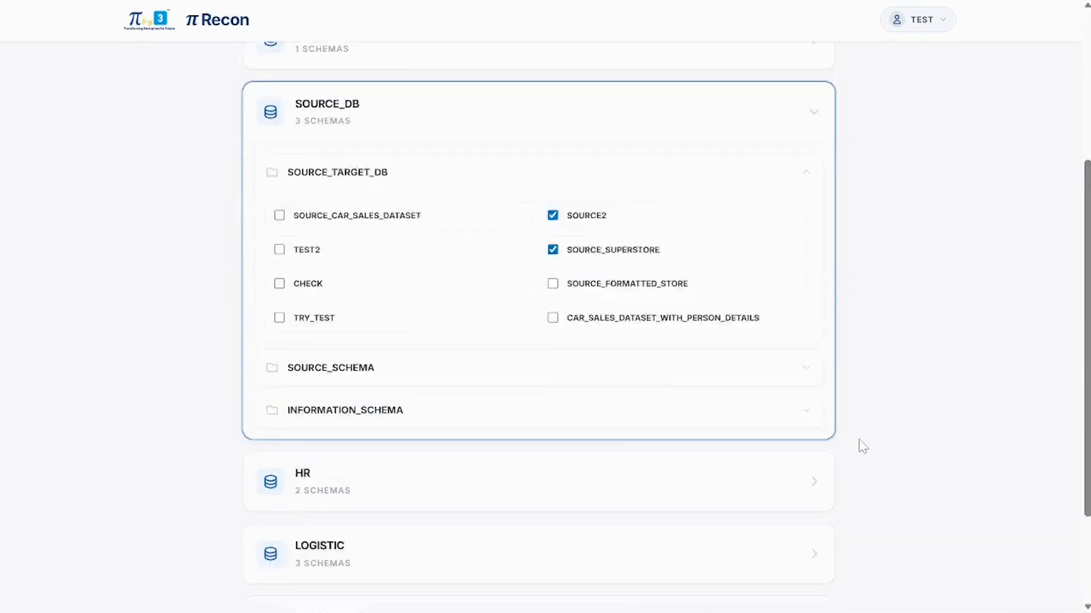
{"action": "scroll", "coordinate": [862, 447], "scroll_direction": "down", "scroll_amount": 4}
{"action": "scroll", "coordinate": [863, 446], "scroll_direction": "down", "scroll_amount": 2}
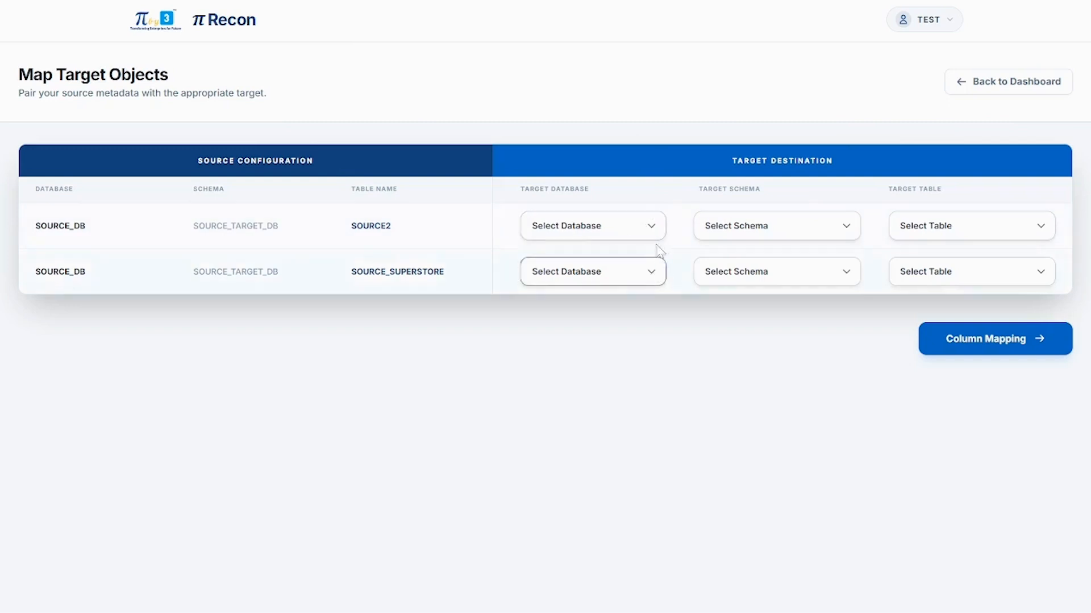
Step: Map SOURCE2 to TARGET_DB, TARGET_SCHEMA, table BHARAT_TEST_2
{"action": "left_click", "coordinate": [640, 226]}
{"action": "left_click", "coordinate": [646, 296]}
{"action": "left_click", "coordinate": [786, 230]}
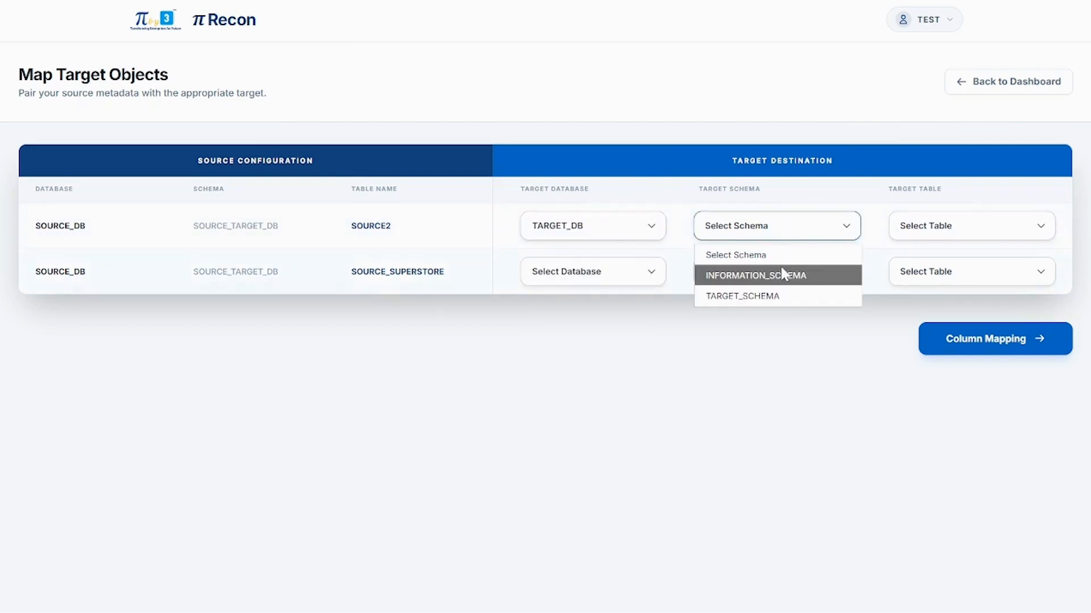
{"action": "left_click", "coordinate": [776, 297]}
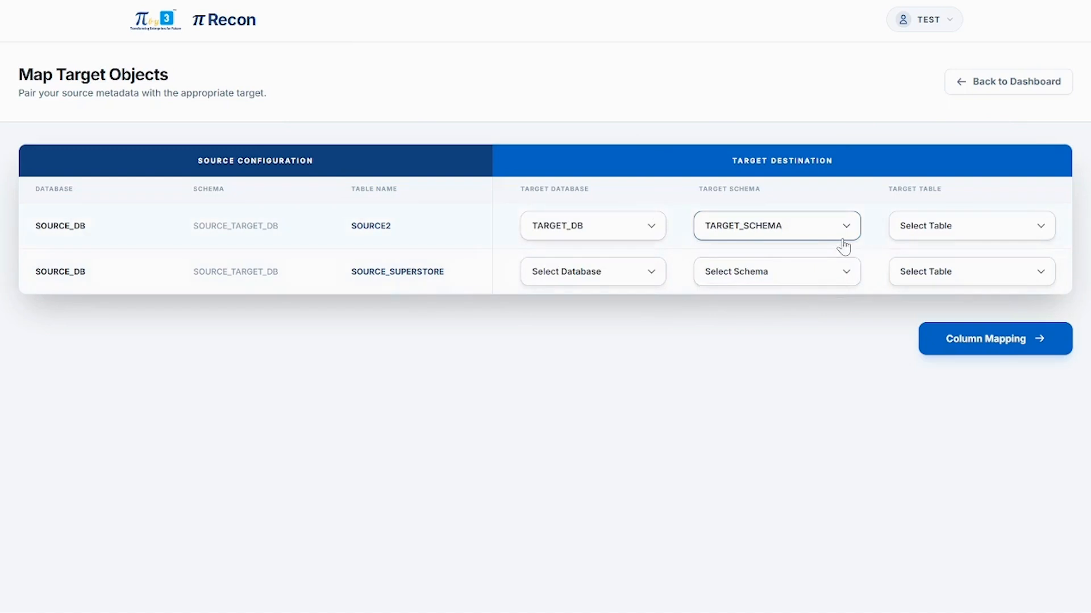
{"action": "left_click", "coordinate": [927, 234]}
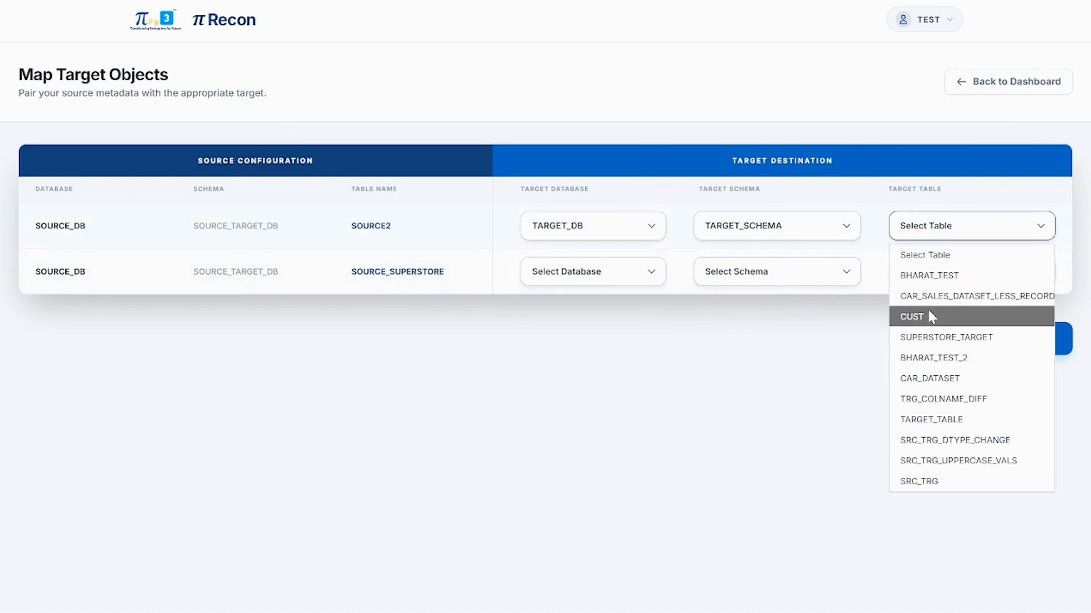
{"action": "left_click", "coordinate": [956, 357]}
Step: Map SOURCE_SUPERSTORE to TARGET_DB, TARGET_SCHEMA, table SUPERSTORE_TARGET, and proceed to Column Mapping
{"action": "left_click", "coordinate": [627, 282]}
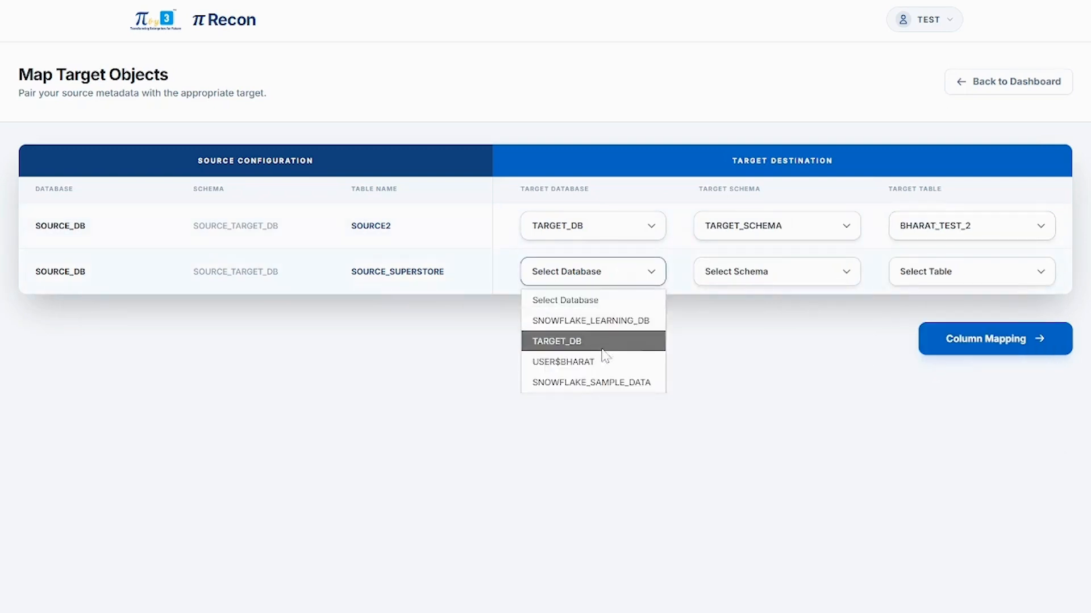
{"action": "left_click", "coordinate": [591, 341]}
{"action": "left_click", "coordinate": [748, 279]}
{"action": "left_click", "coordinate": [739, 341]}
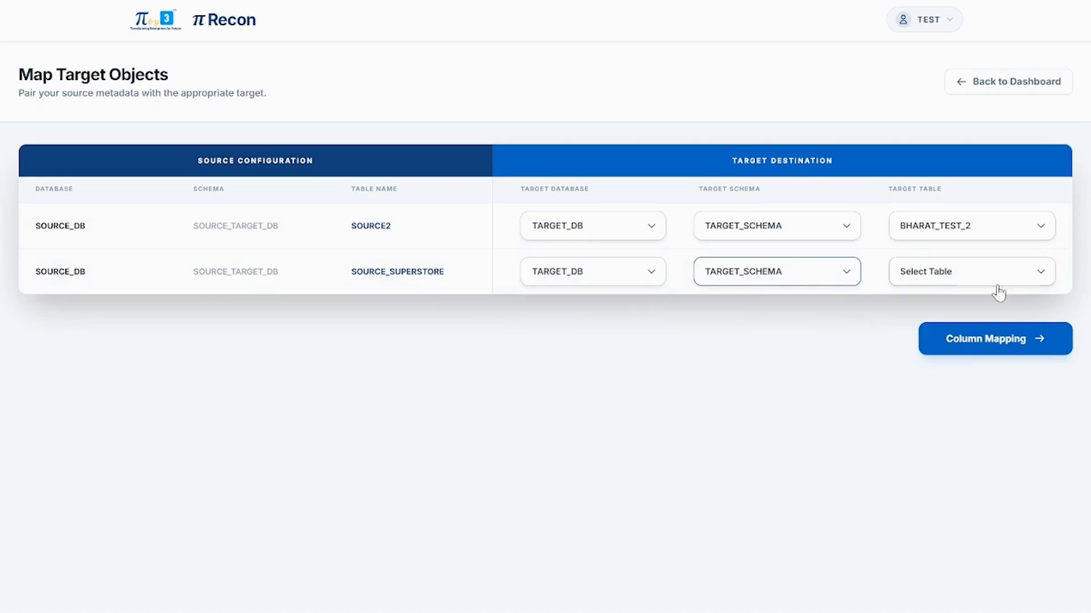
{"action": "left_click", "coordinate": [994, 282]}
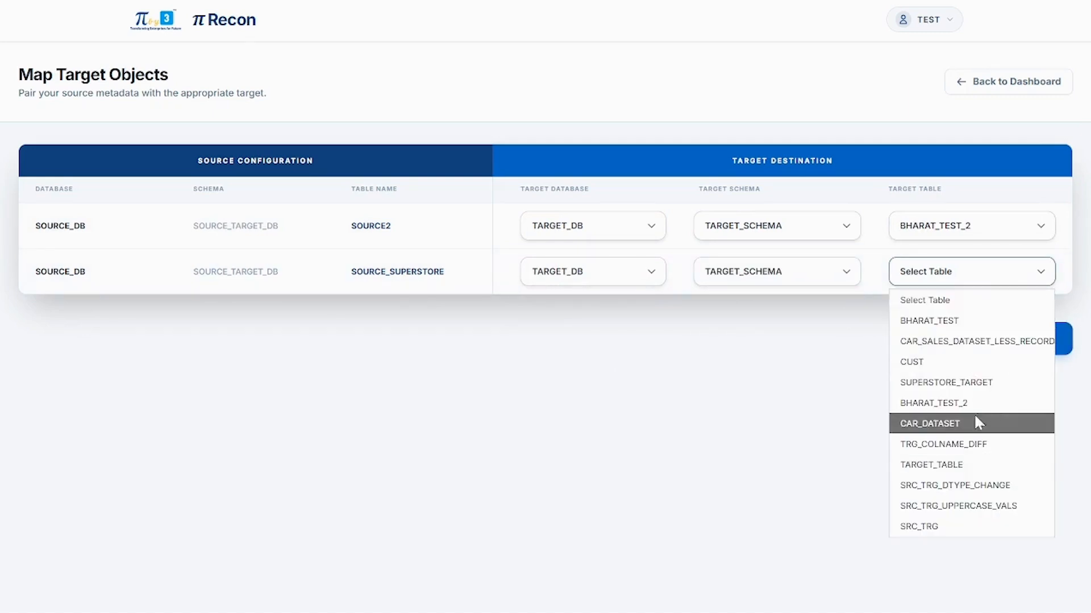
{"action": "left_click", "coordinate": [968, 383]}
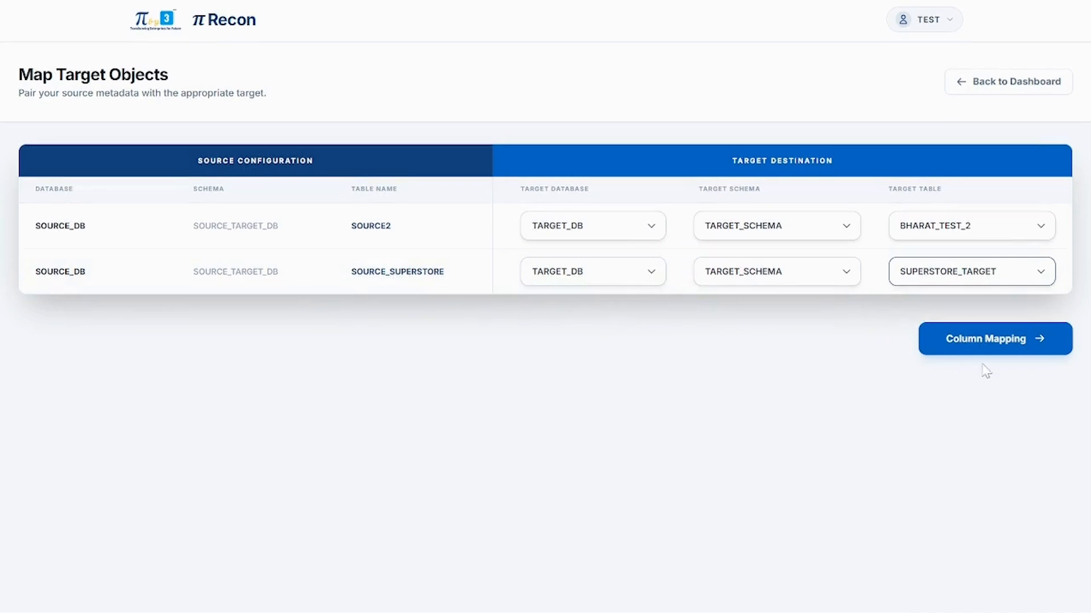
{"action": "left_click", "coordinate": [994, 337]}
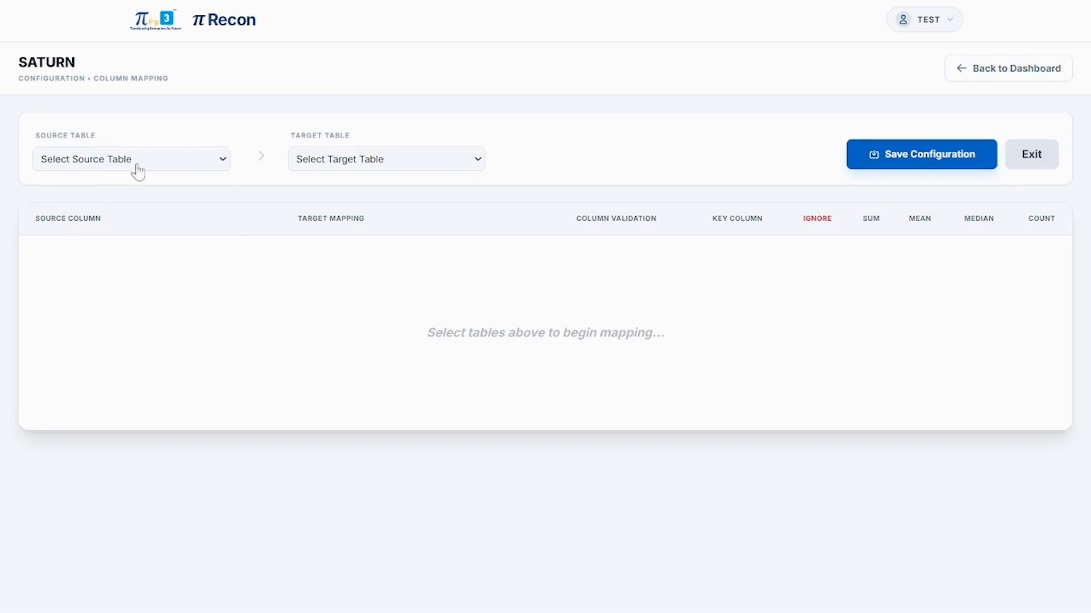
Step: Choose SOURCE2 as the source table and BHARAT_TEST_2 as the target table
{"action": "left_click", "coordinate": [79, 164]}
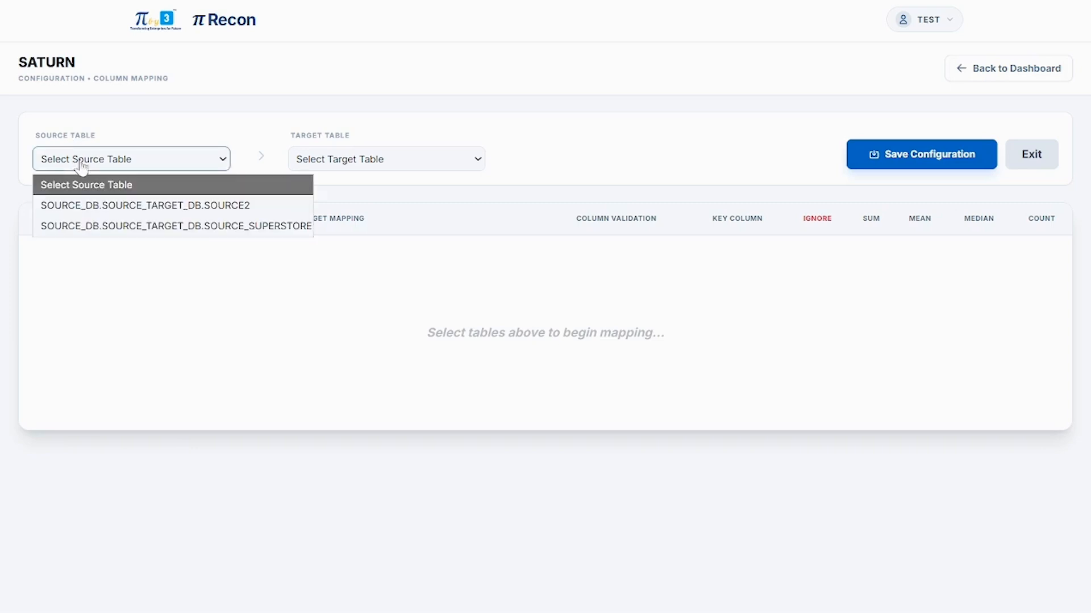
{"action": "left_click", "coordinate": [105, 205]}
{"action": "left_click", "coordinate": [390, 162]}
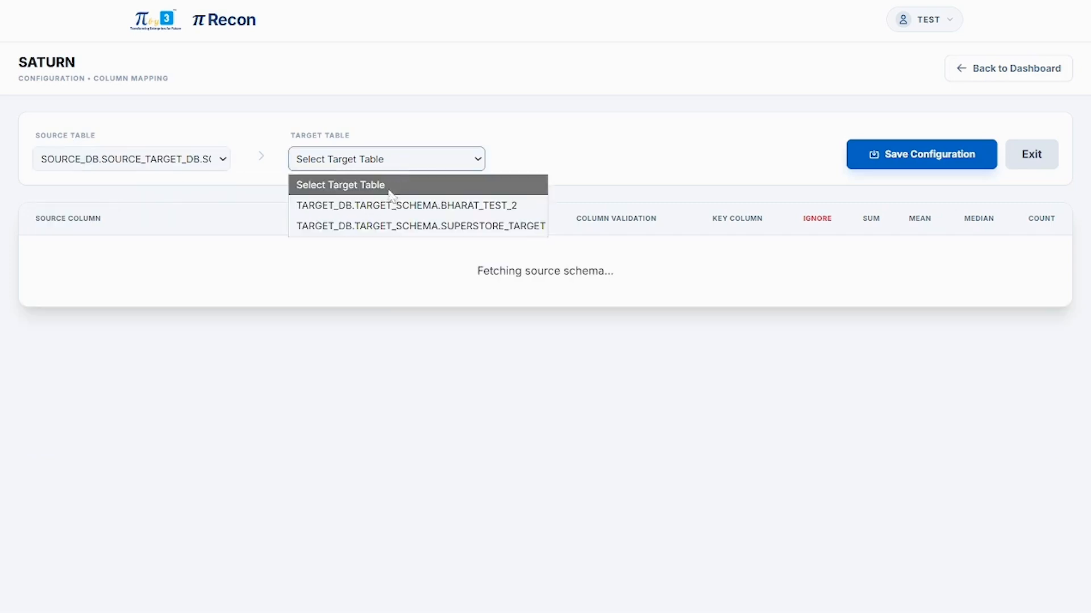
{"action": "left_click", "coordinate": [390, 204]}
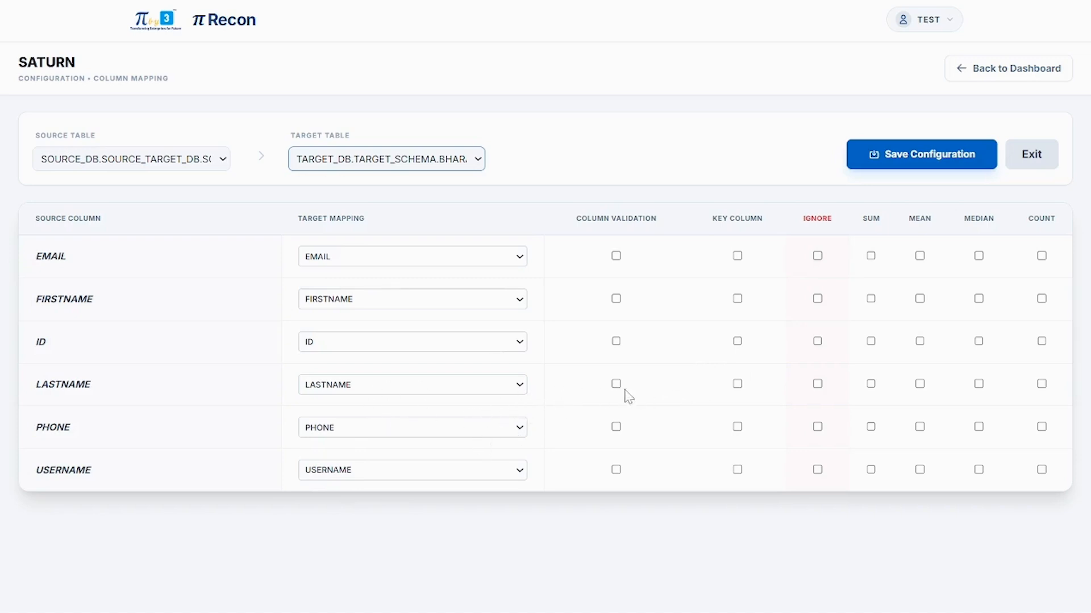
Step: Save SOURCE2's rules with ID as key column and COUNT on EMAIL and FIRSTNAME
{"action": "left_click", "coordinate": [737, 340]}
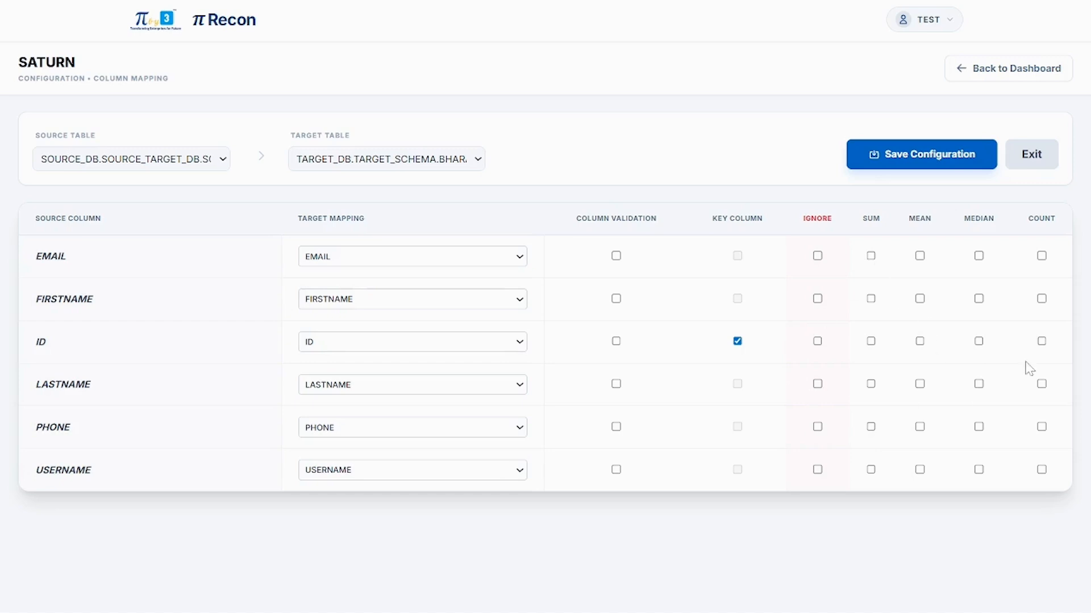
{"action": "left_click", "coordinate": [1041, 257]}
{"action": "left_click", "coordinate": [1042, 299]}
{"action": "left_click", "coordinate": [930, 167]}
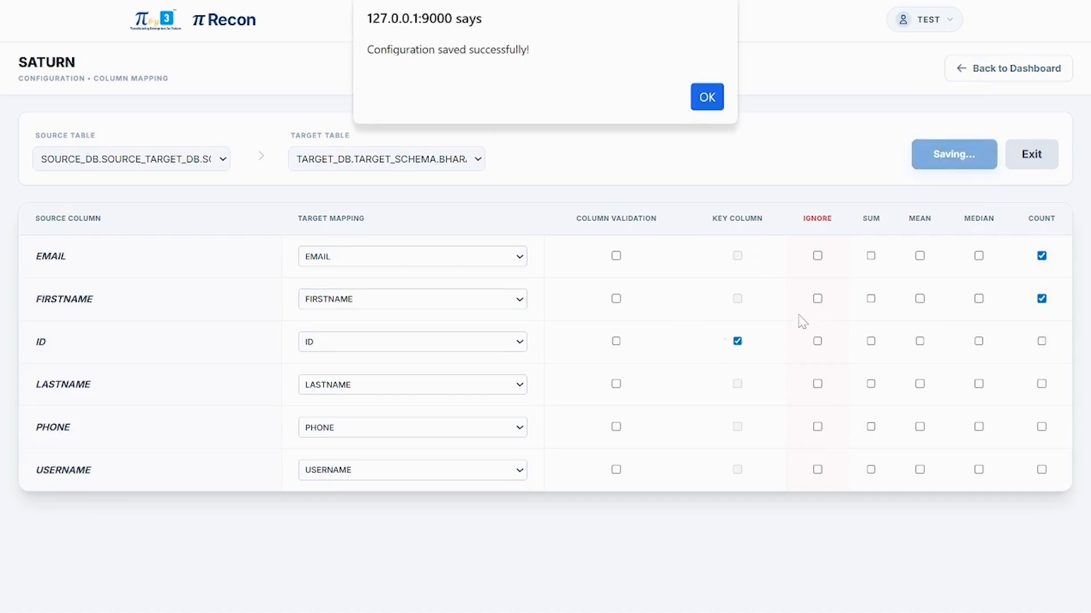
{"action": "left_click", "coordinate": [708, 98]}
Step: Switch the source table to SOURCE_SUPERSTORE for the next mapping pair
{"action": "left_click", "coordinate": [215, 166]}
{"action": "left_click", "coordinate": [213, 226]}
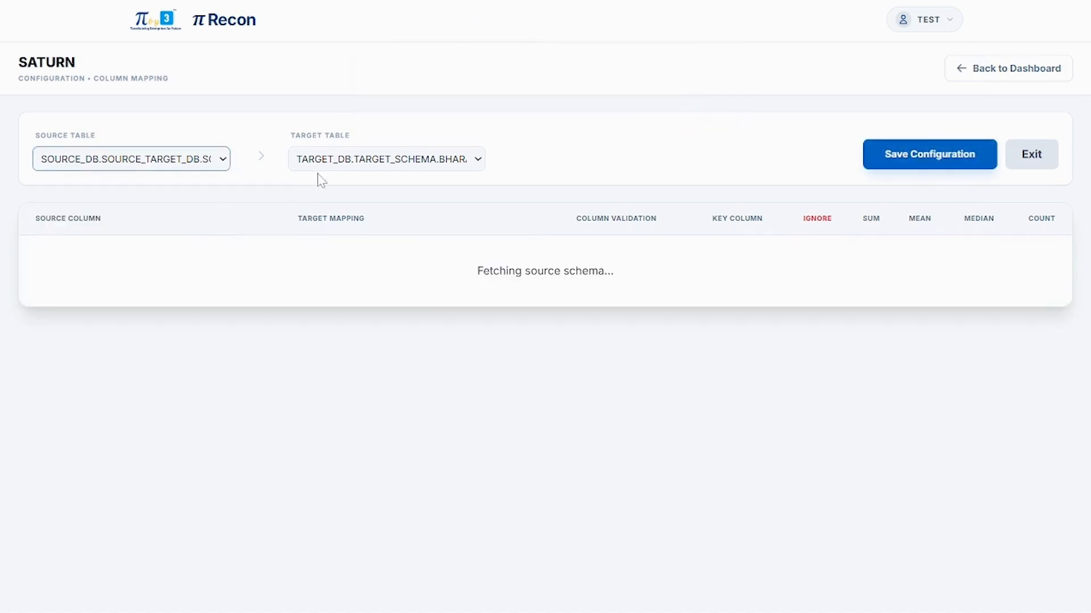
{"action": "left_click", "coordinate": [316, 162]}
Step: Pair with SUPERSTORE_TARGET and make ROW_ID the key column
{"action": "left_click", "coordinate": [324, 225]}
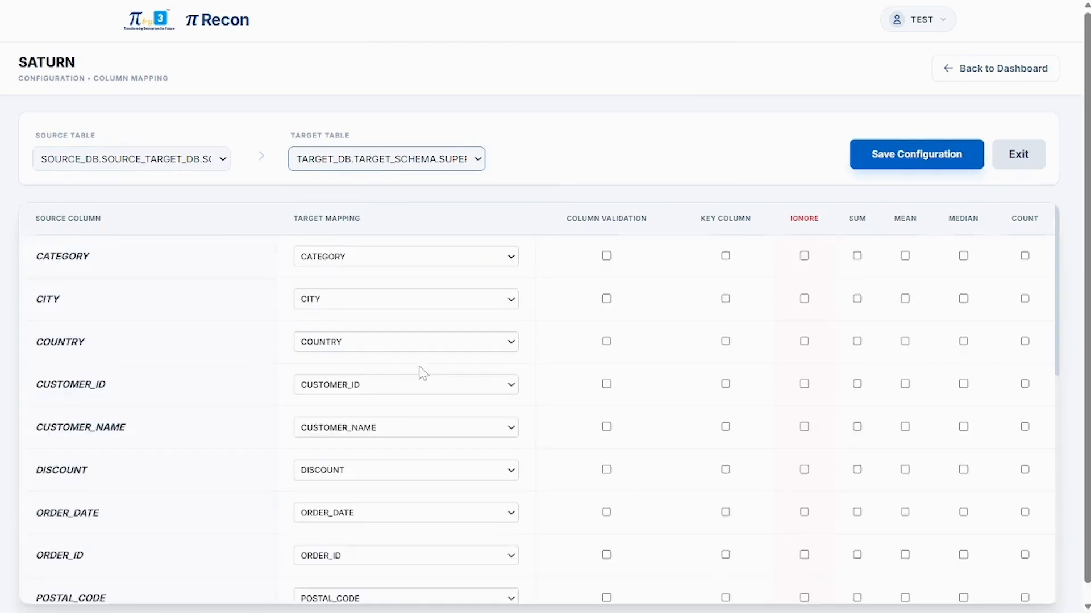
{"action": "scroll", "coordinate": [421, 373], "scroll_direction": "down", "scroll_amount": 8}
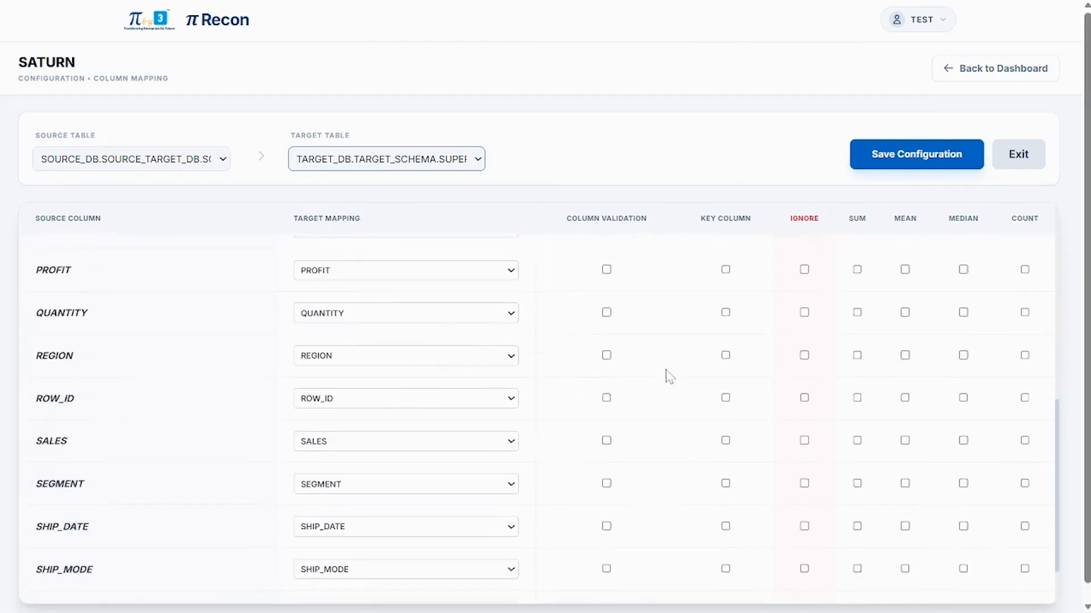
{"action": "left_click", "coordinate": [725, 398]}
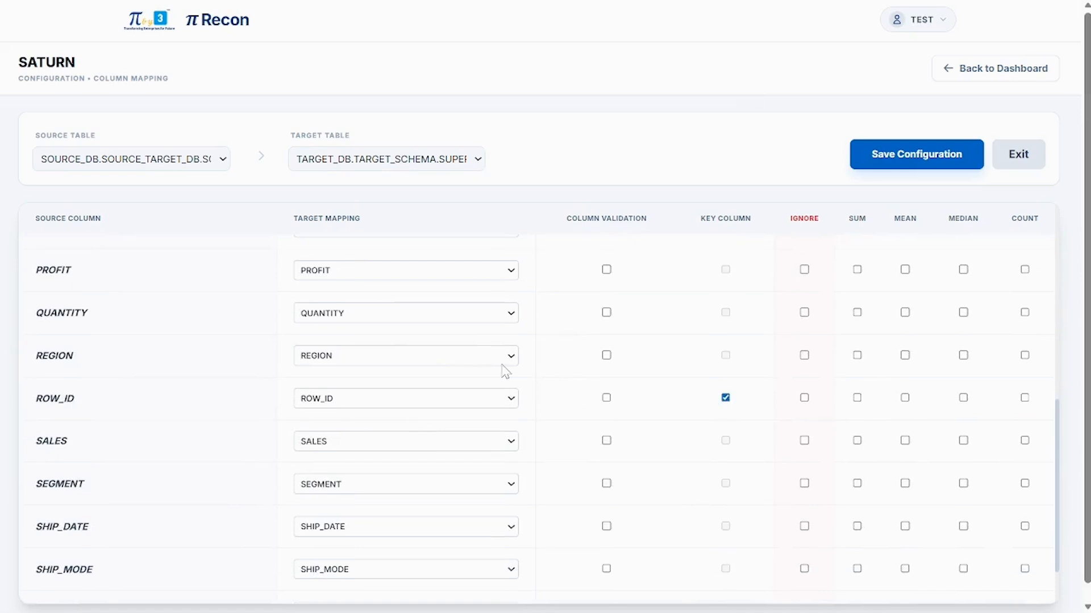
{"action": "scroll", "coordinate": [506, 374], "scroll_direction": "up", "scroll_amount": 5}
{"action": "scroll", "coordinate": [505, 372], "scroll_direction": "up", "scroll_amount": 3}
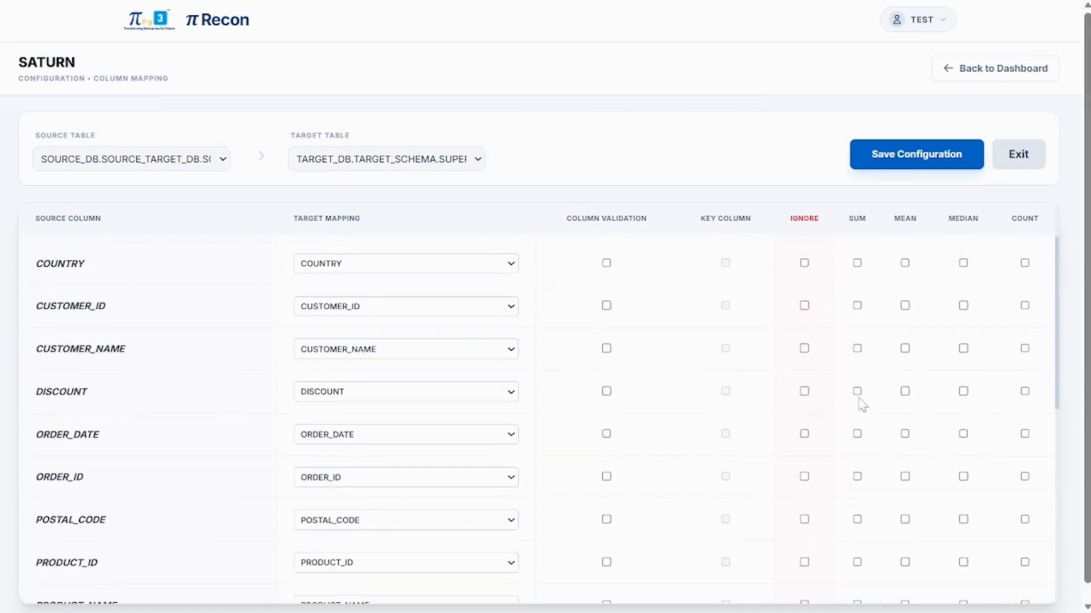
Step: Add SUM, MEDIAN and COUNT on DISCOUNT, save the configuration, and exit to the dashboard
{"action": "left_click", "coordinate": [858, 393]}
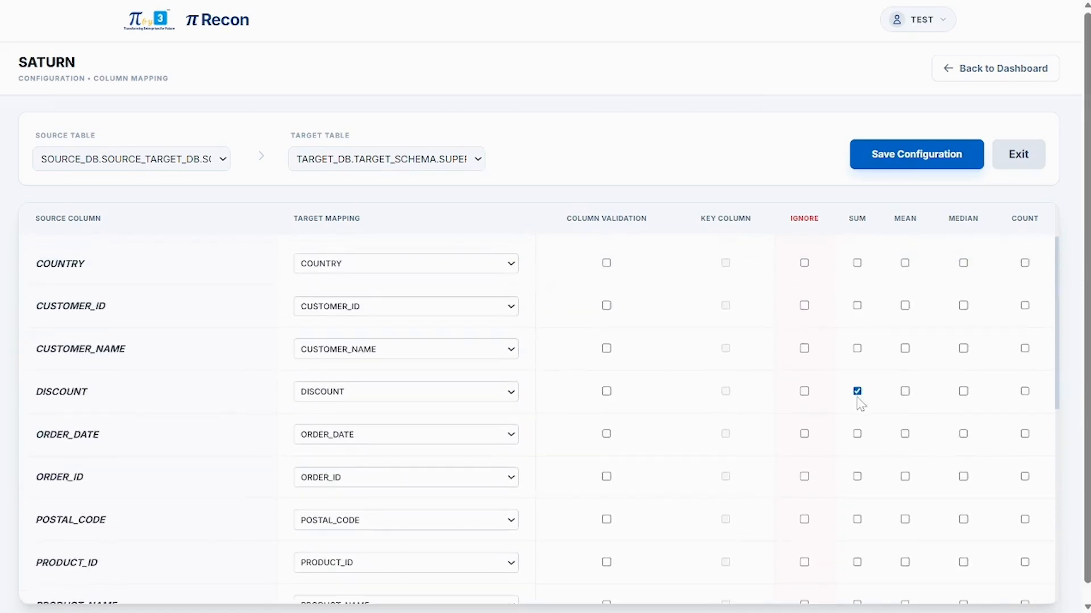
{"action": "left_click", "coordinate": [964, 391]}
{"action": "left_click", "coordinate": [1024, 392]}
{"action": "left_click", "coordinate": [904, 165]}
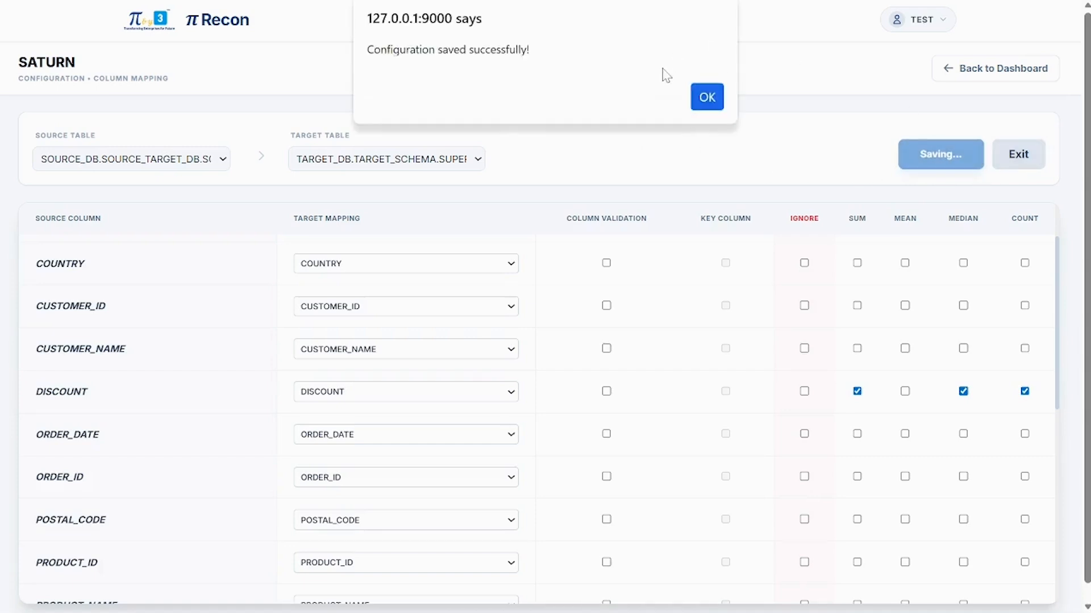
{"action": "left_click", "coordinate": [707, 96]}
{"action": "left_click", "coordinate": [1025, 161]}
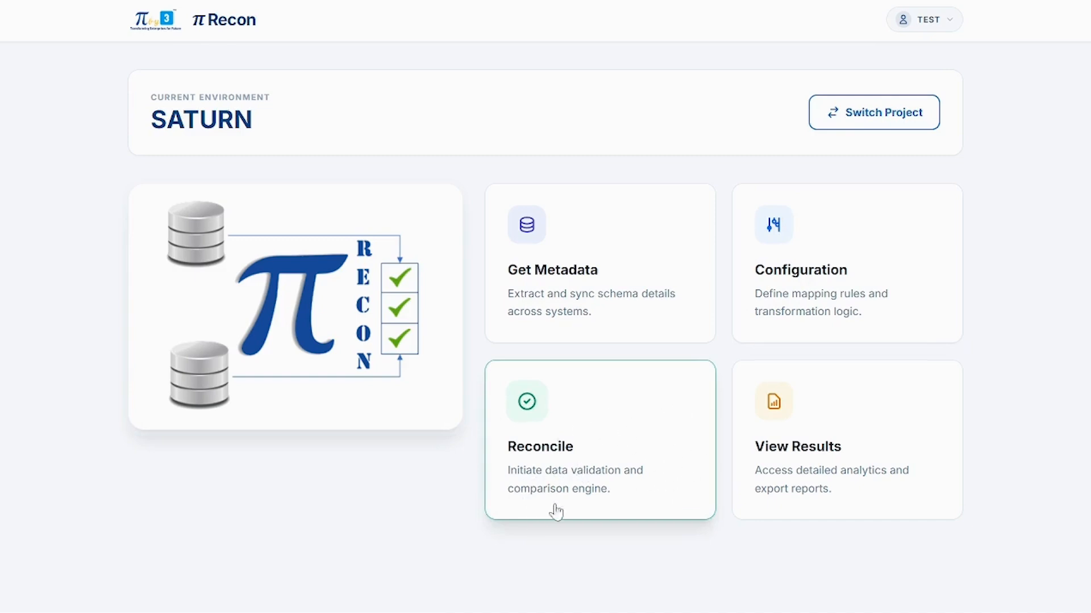
Step: Run SATURN's reconciliation and confirm the Reconciliation Successful alert
{"action": "left_click", "coordinate": [508, 499]}
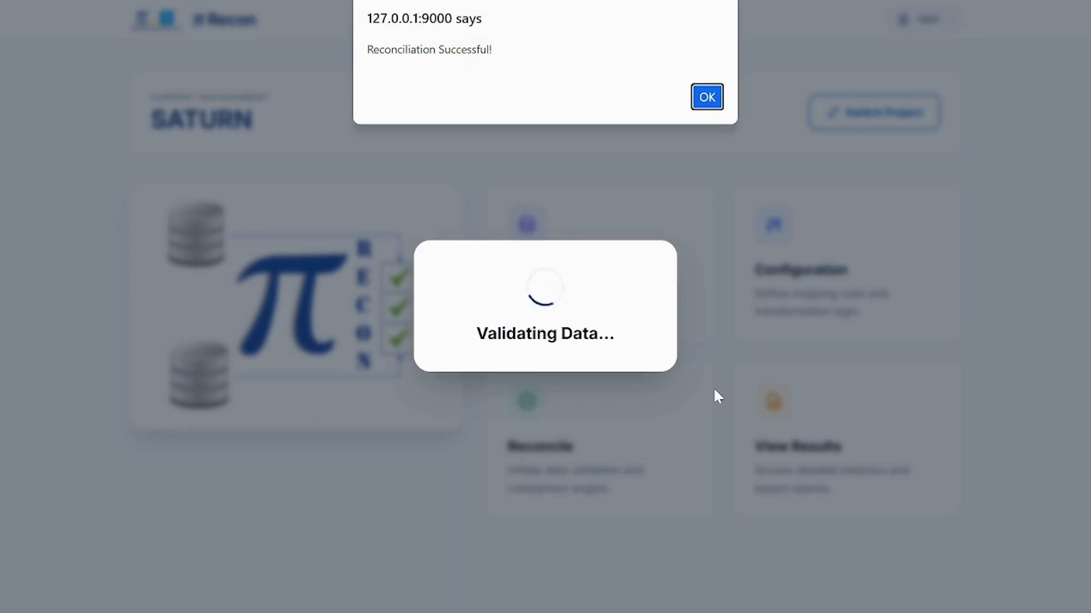
{"action": "left_click", "coordinate": [714, 104]}
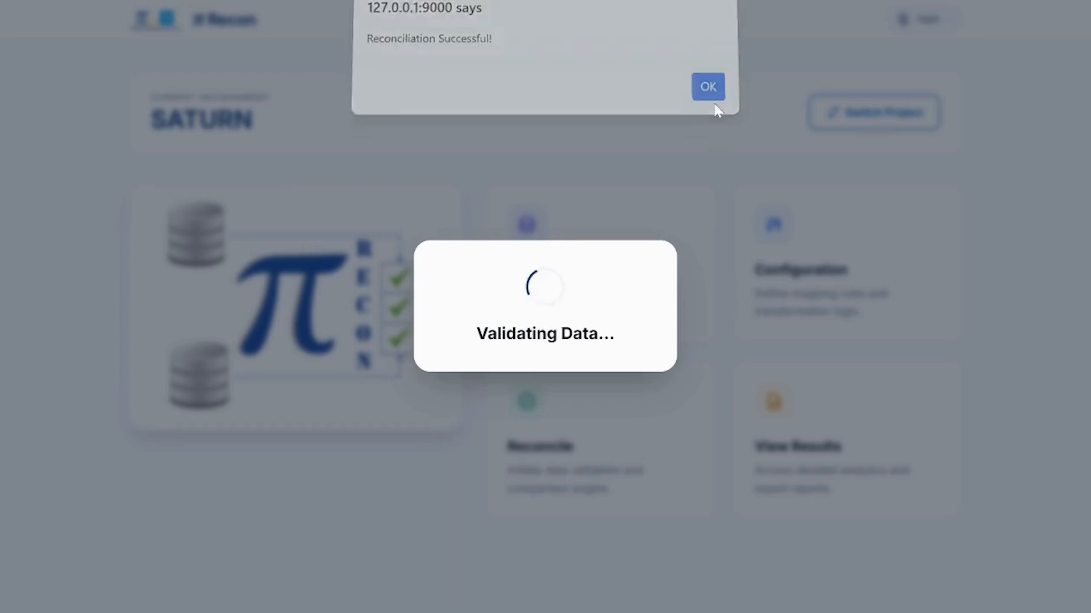
Step: Open SATURN's reconciliation results and drill into the failed SOURCE2 versus BHARAT_TEST_2 integrity report
{"action": "left_click", "coordinate": [803, 444]}
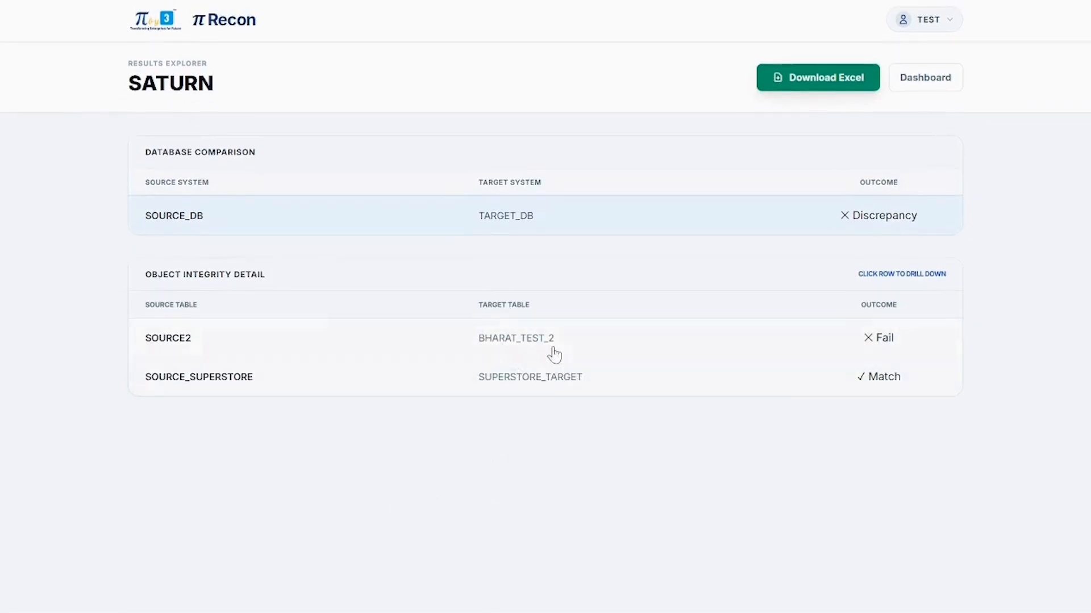
{"action": "left_click", "coordinate": [761, 354]}
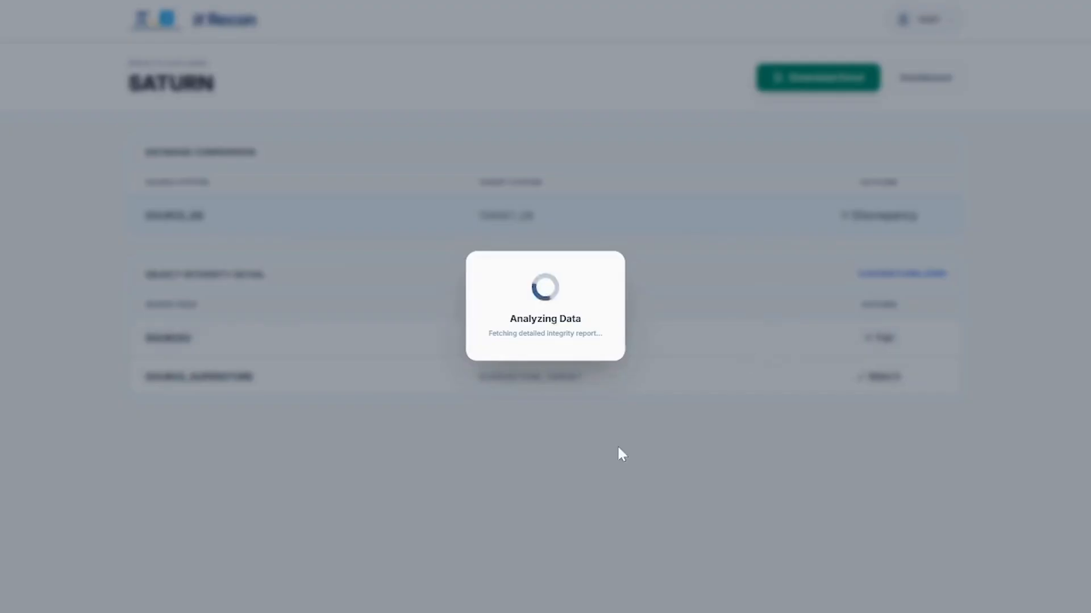